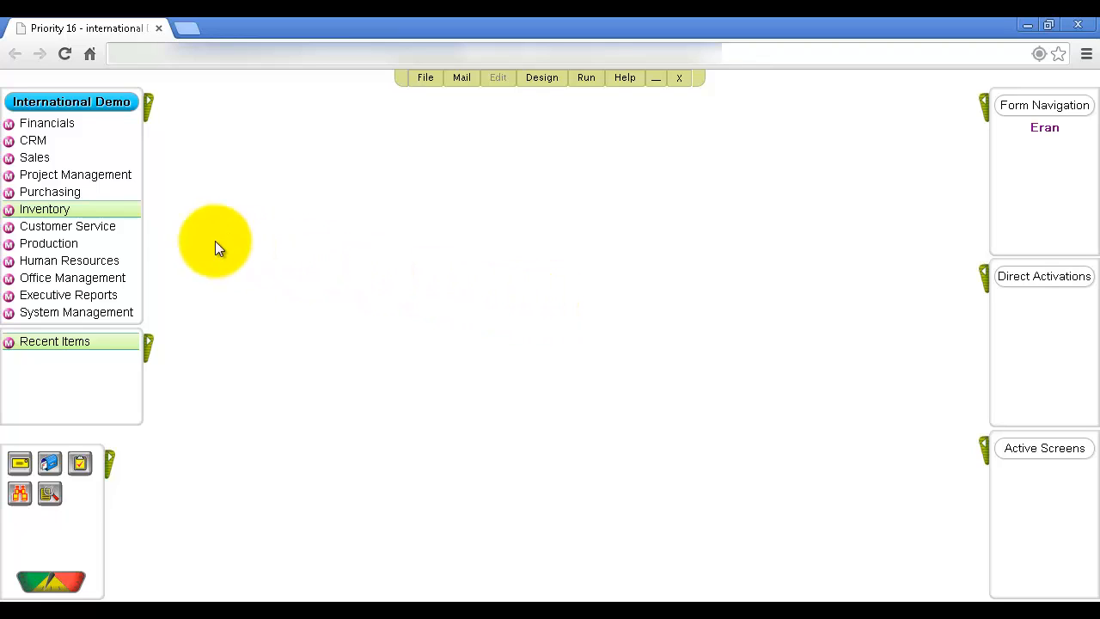
Open the Goods Receiving Vouchers form from the Inventory module's purchase inventory transactions
click(138, 215)
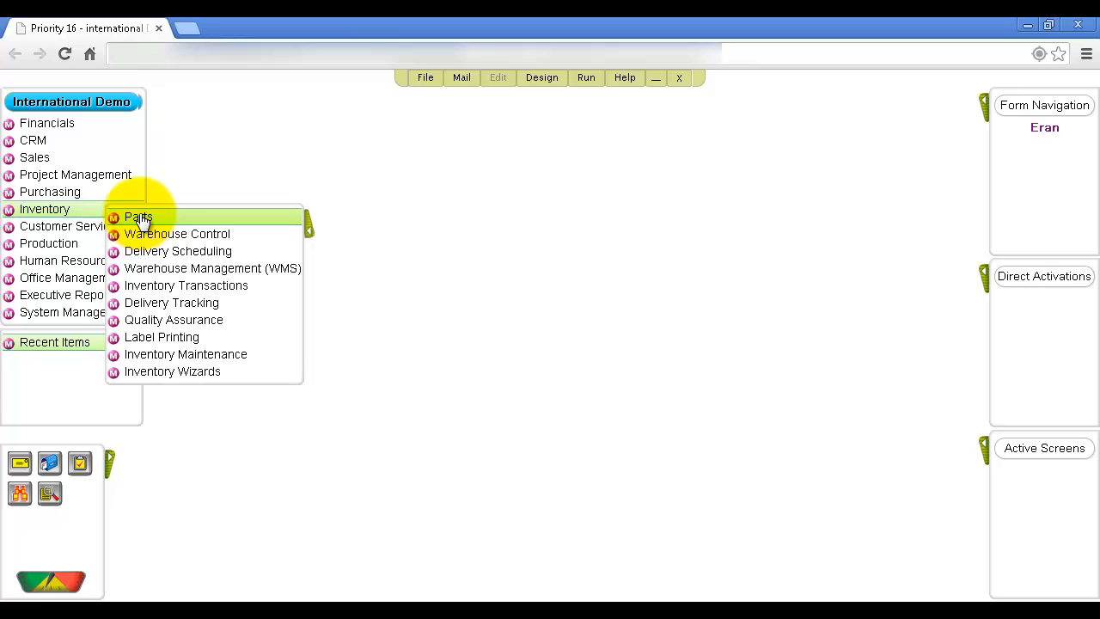
click(197, 286)
click(388, 313)
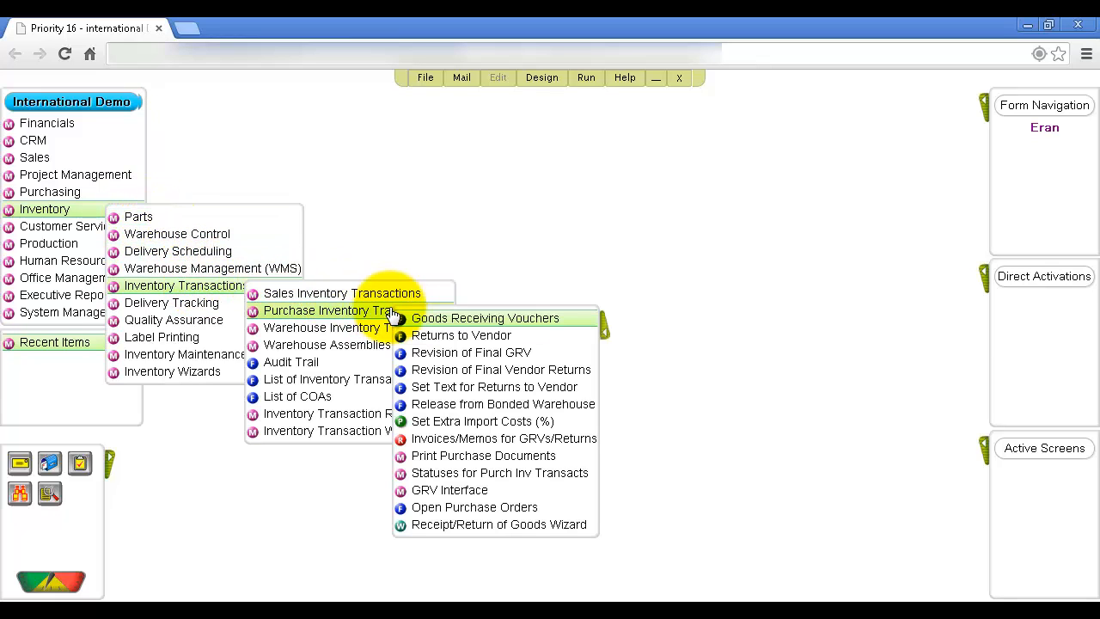
click(481, 318)
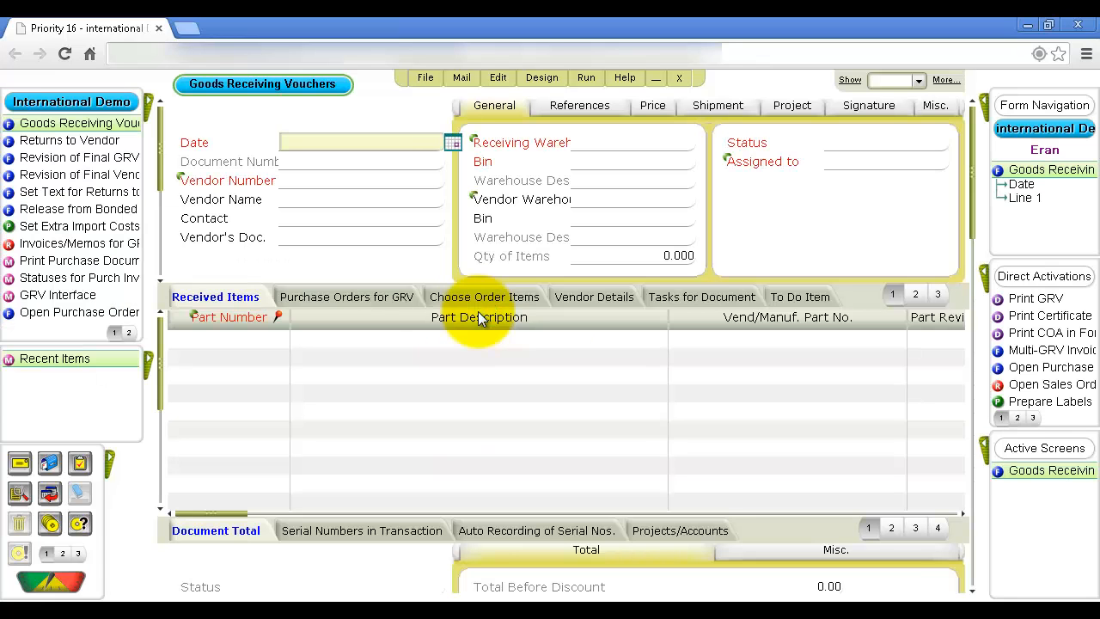
Start a new voucher for vendor PC Master and enter 178240 as the vendor's document number
key(Tab)
key(F6)
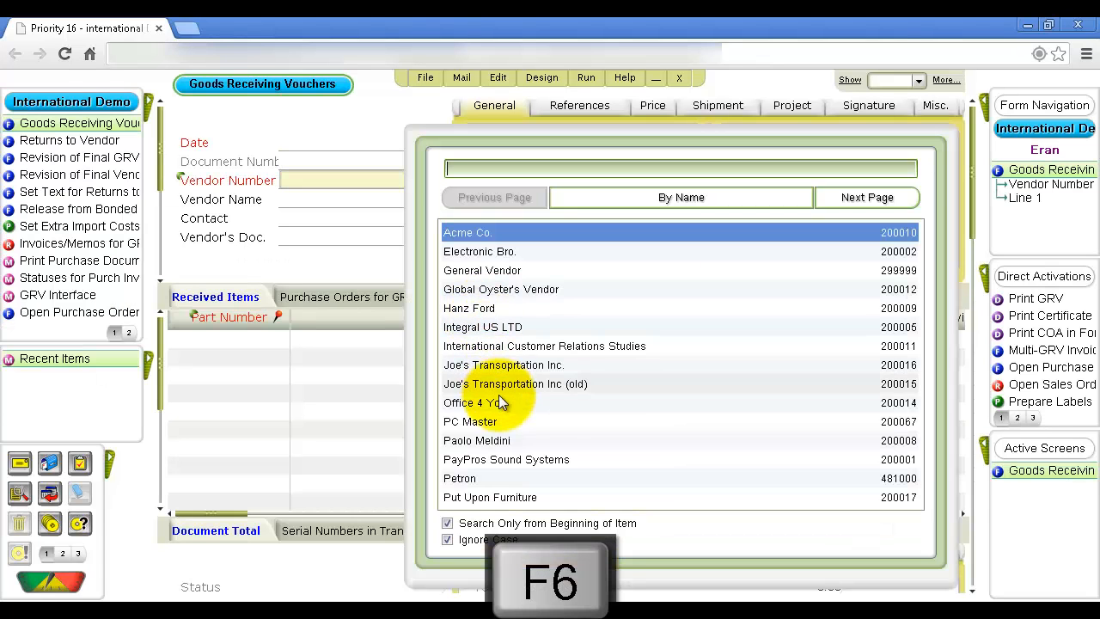
click(501, 421)
key(Tab)
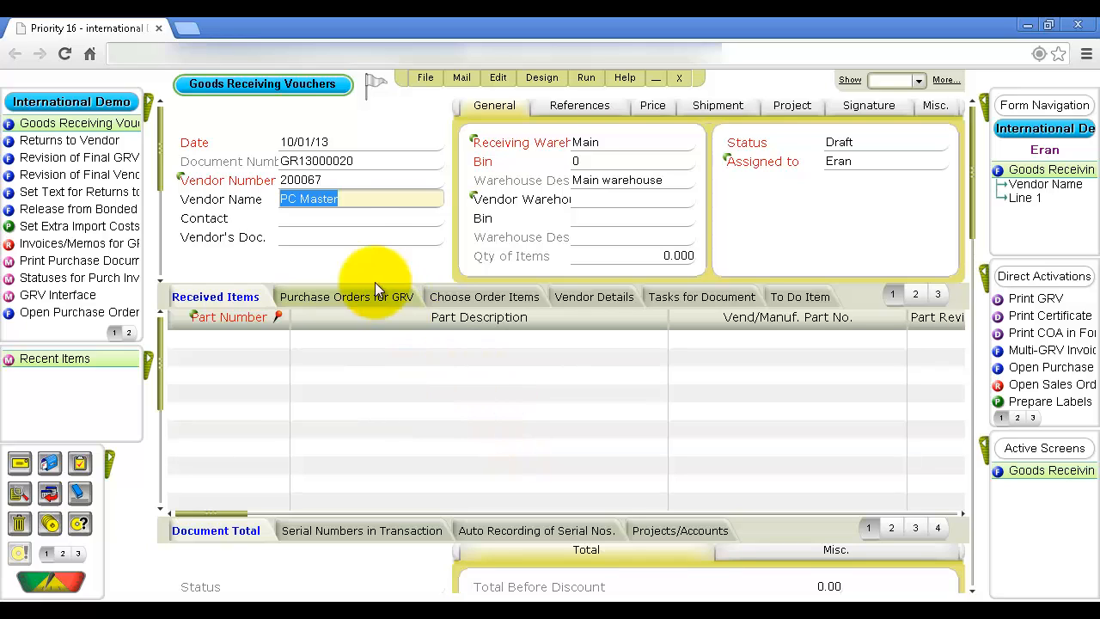
click(349, 238)
text(178240)
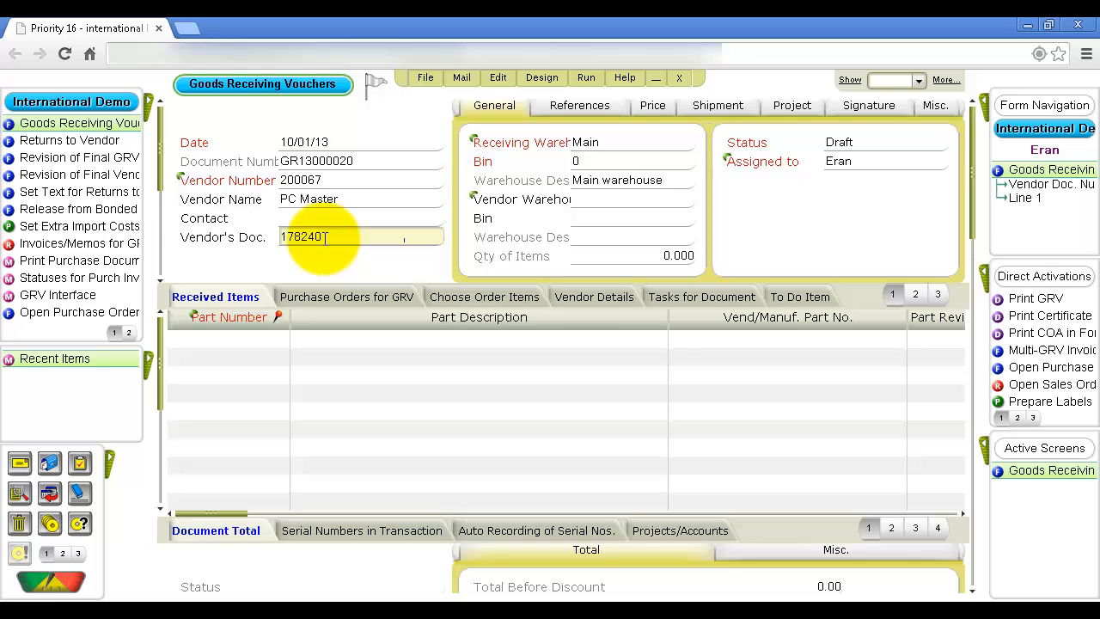
key(Tab)
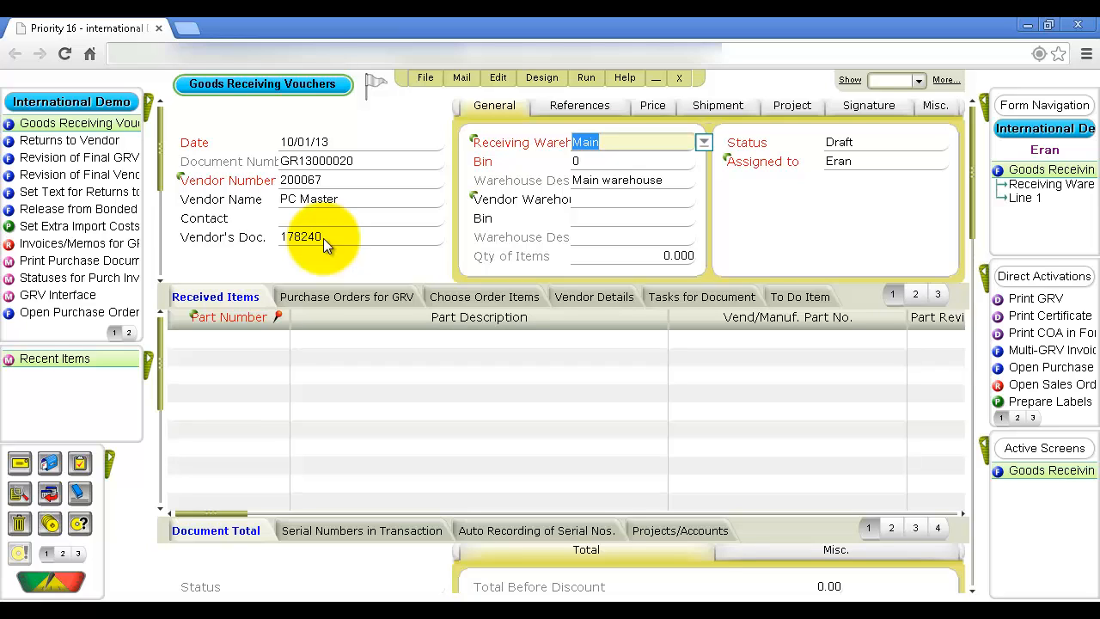
Set the To Due Date in the voucher's reference details to 10/01/13
click(577, 109)
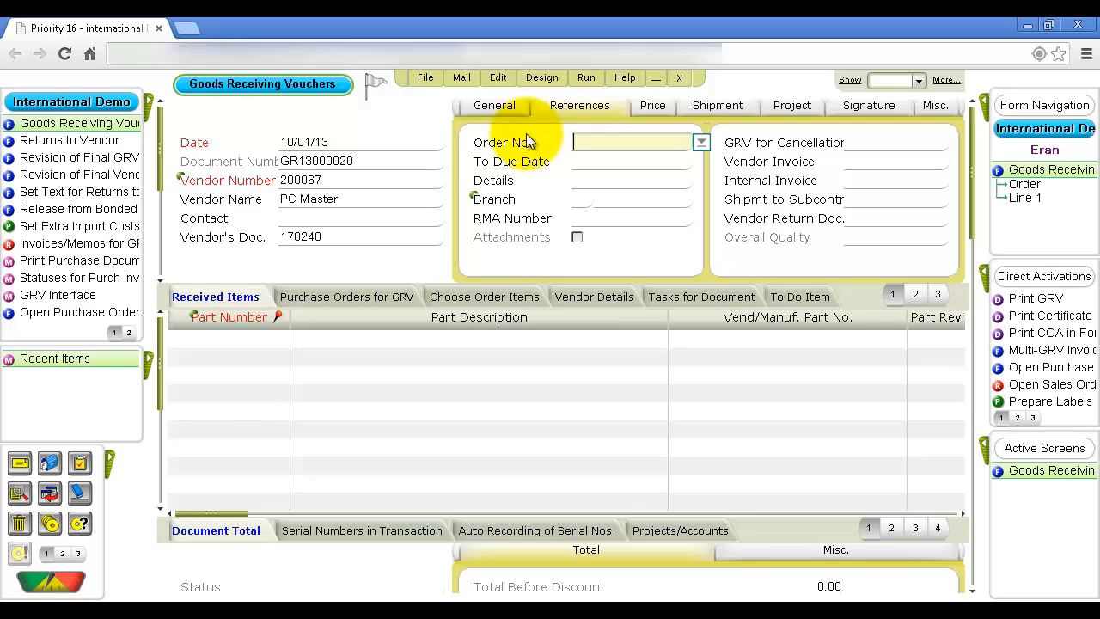
click(586, 164)
text(10/01/13)
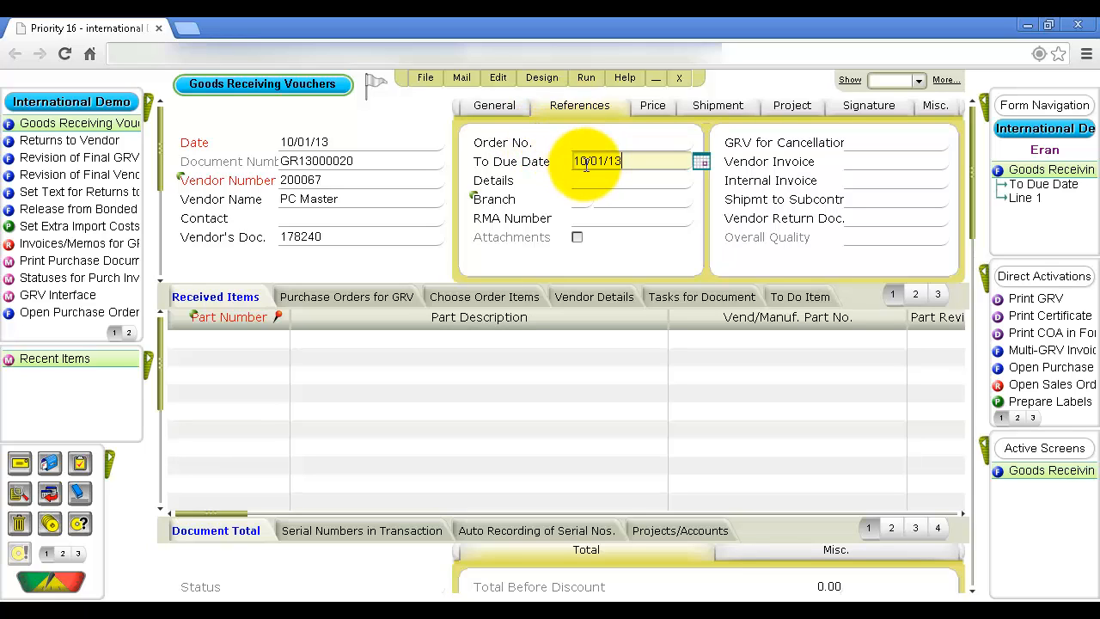
key(Tab)
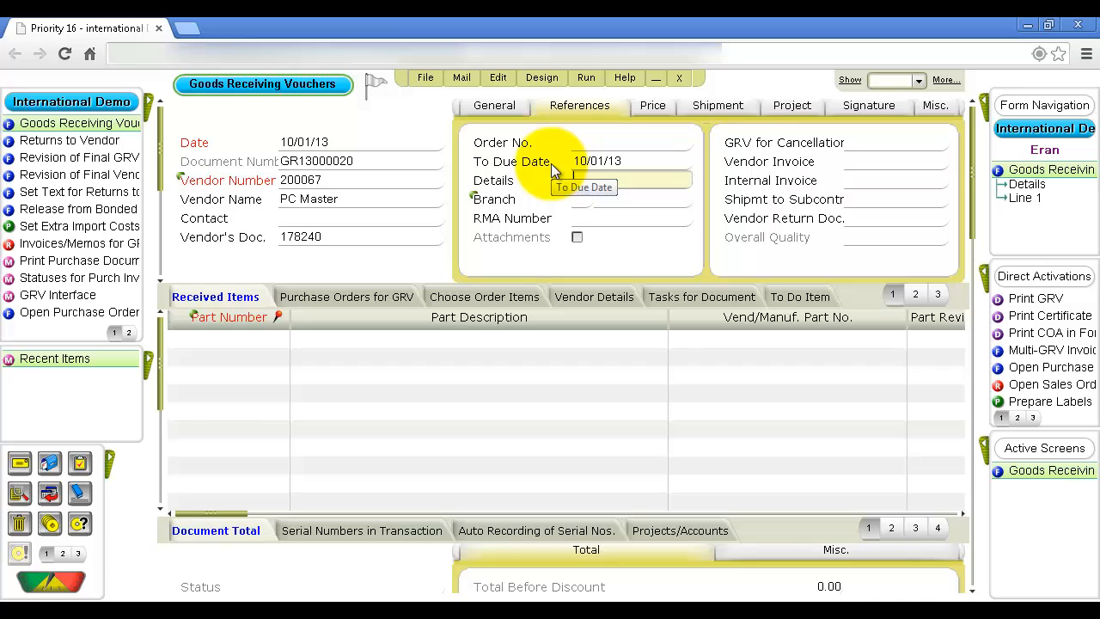
Look up the purchase orders available for the voucher's Order No. and leave without choosing one
click(597, 143)
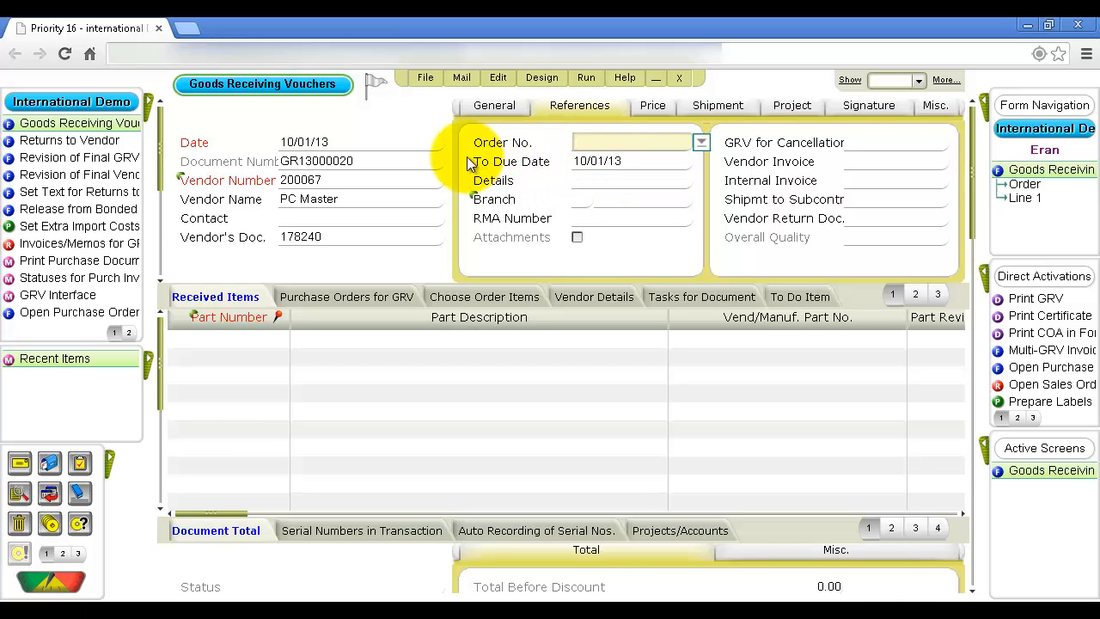
key(F6)
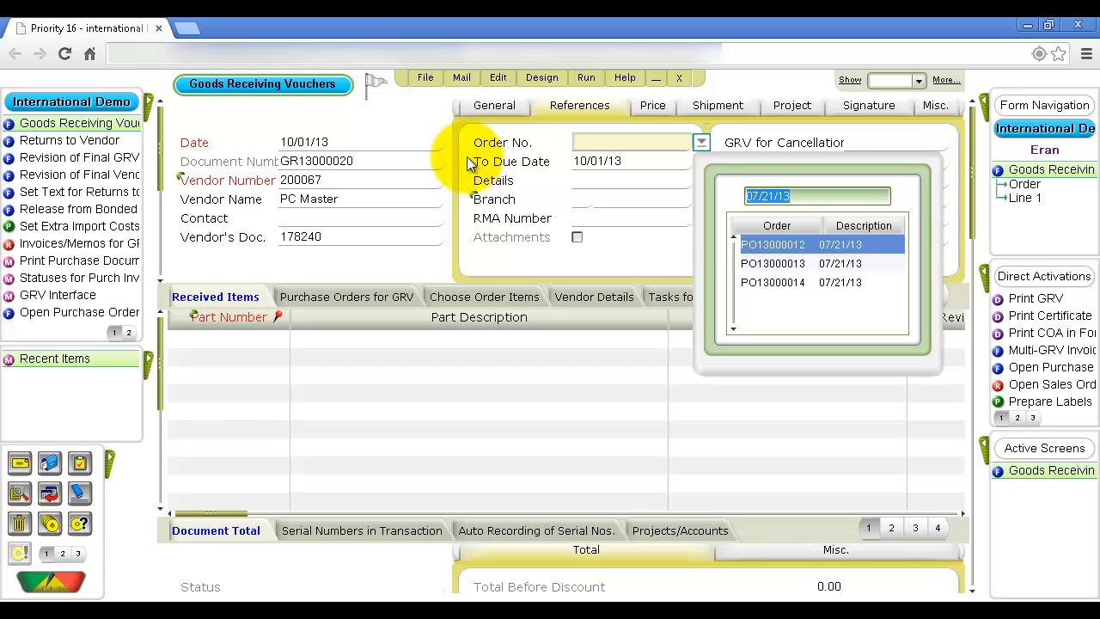
key(Escape)
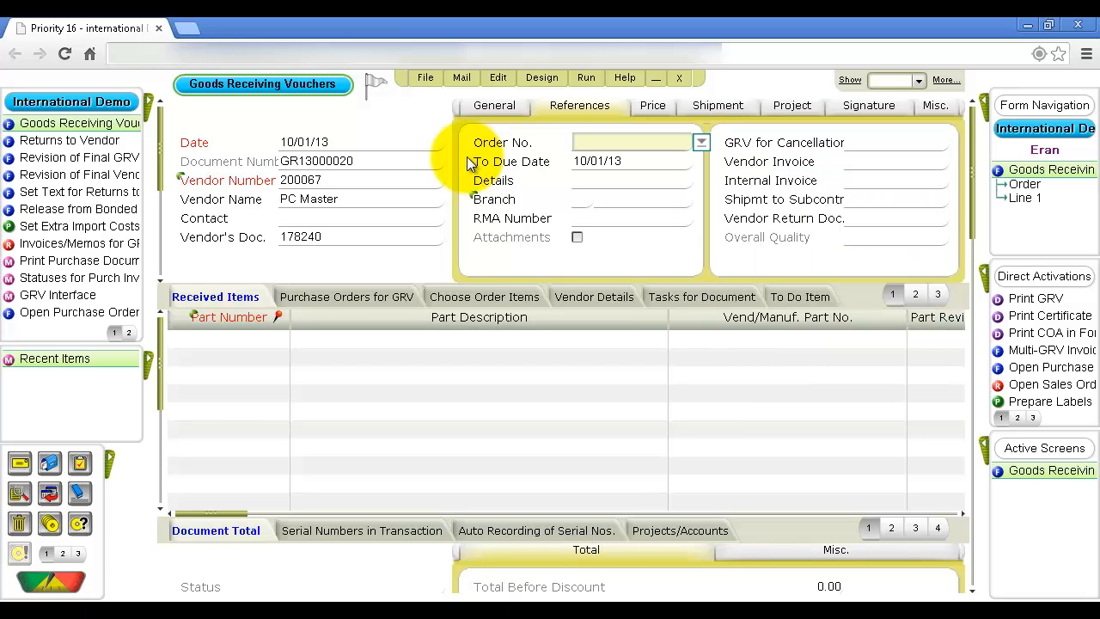
Link the first two purchase orders listed for the vendor, both dated 07/21/13, to the voucher together
click(380, 307)
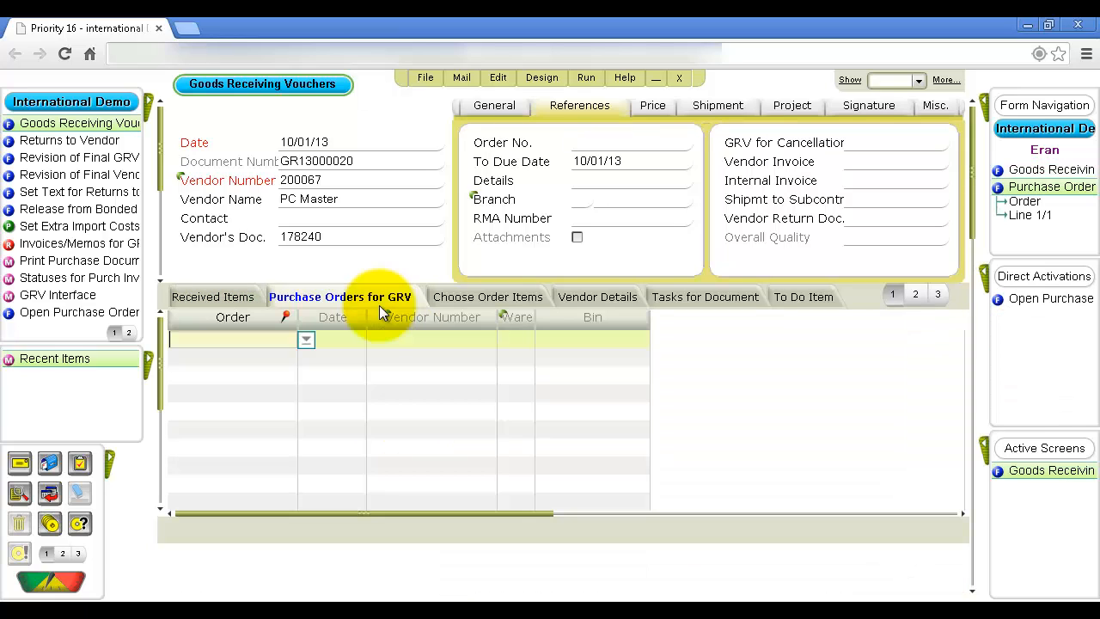
key(F6)
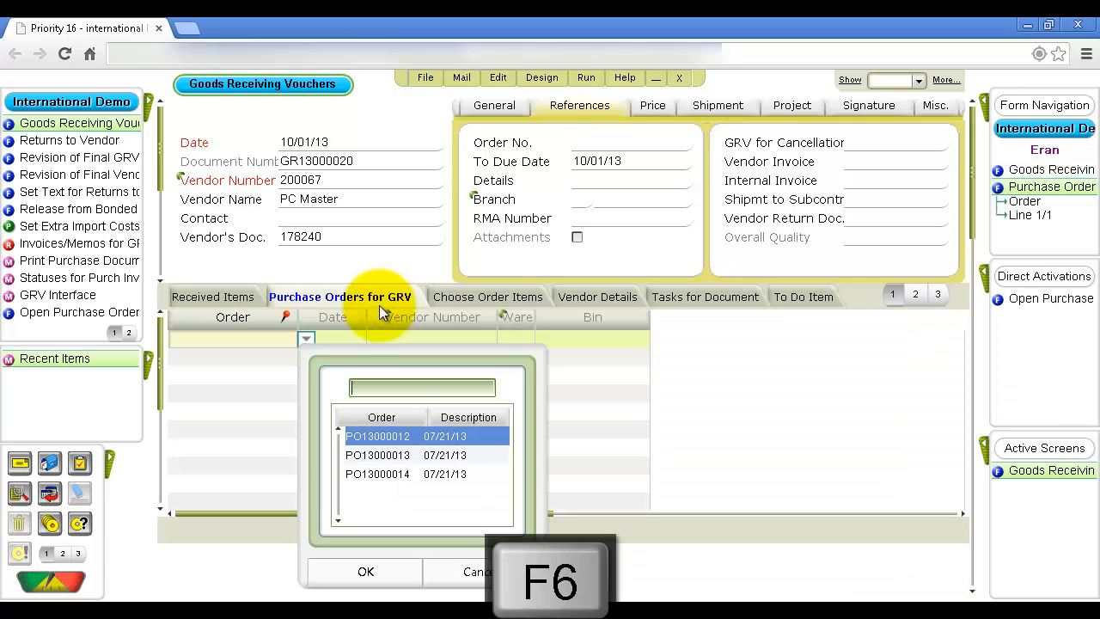
key(ctrl)
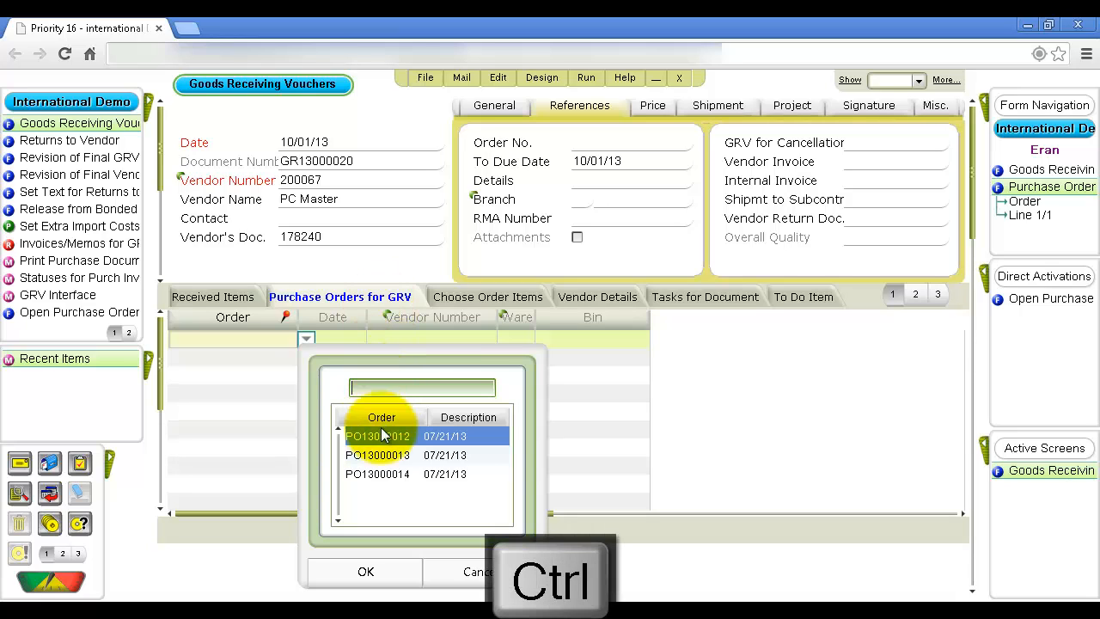
ctrl+click(383, 455)
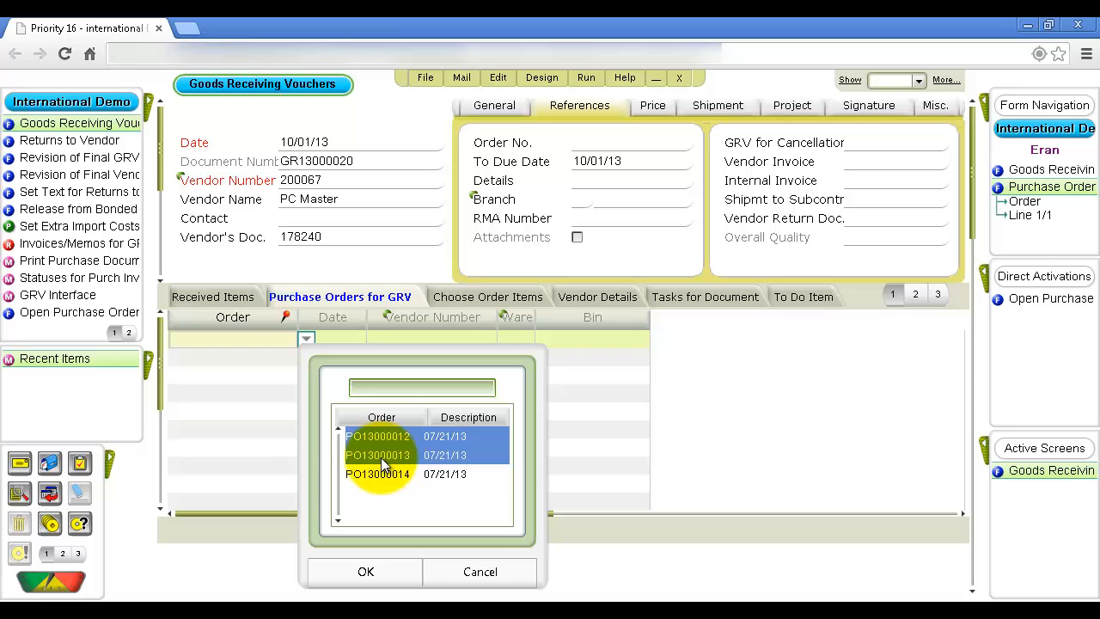
click(368, 572)
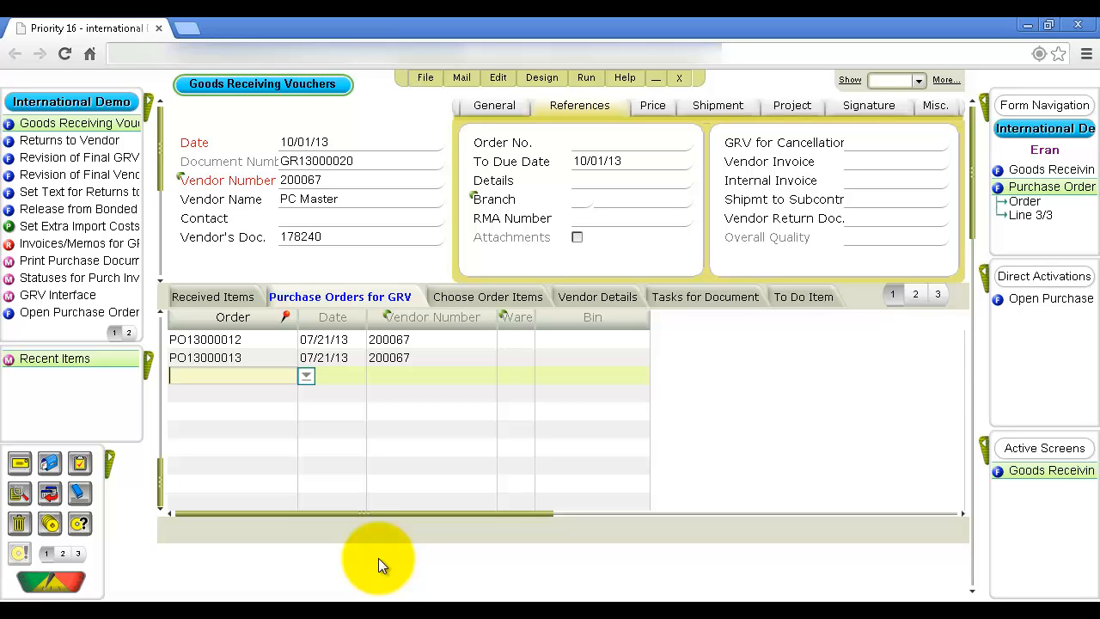
View the order items available to choose for the voucher and read the help for GRV for Cancellation
click(495, 302)
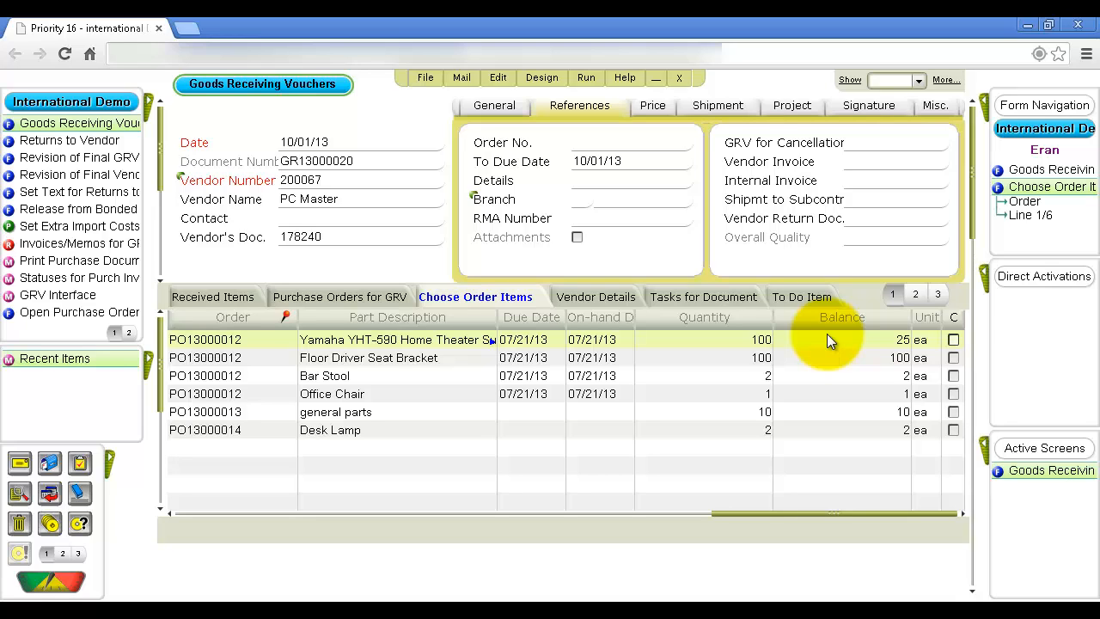
key(Escape)
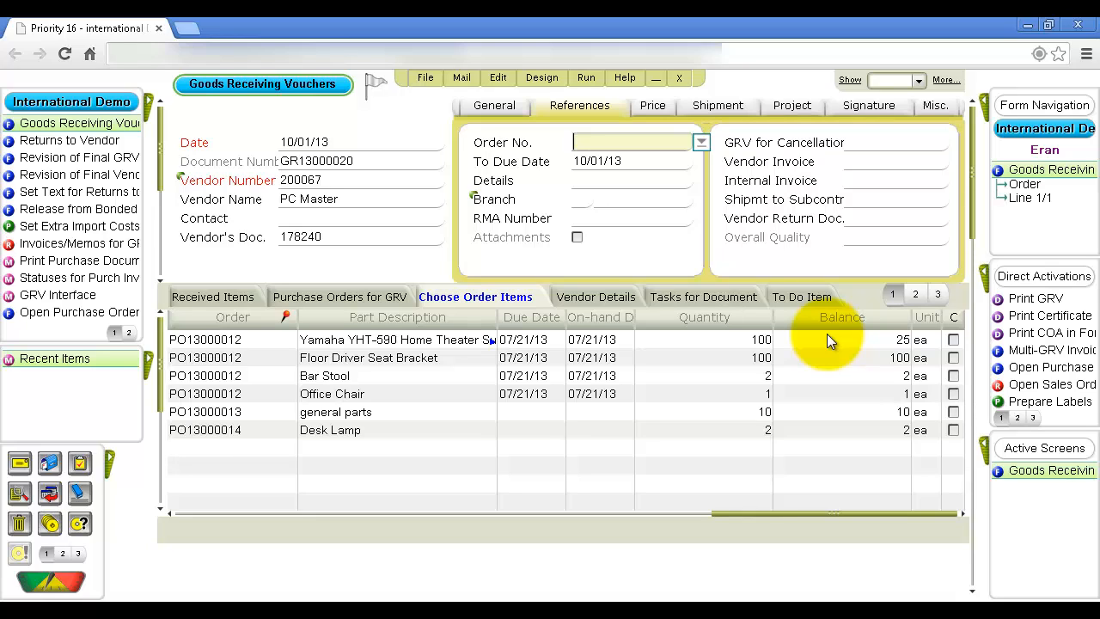
key(Tab)
key(F1)
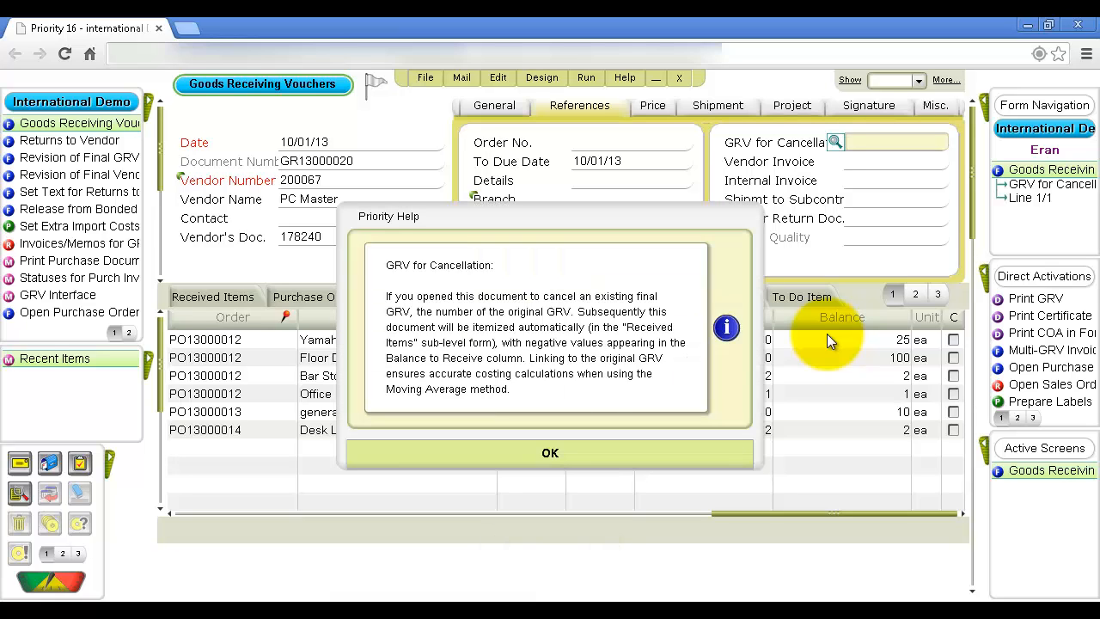
key(Escape)
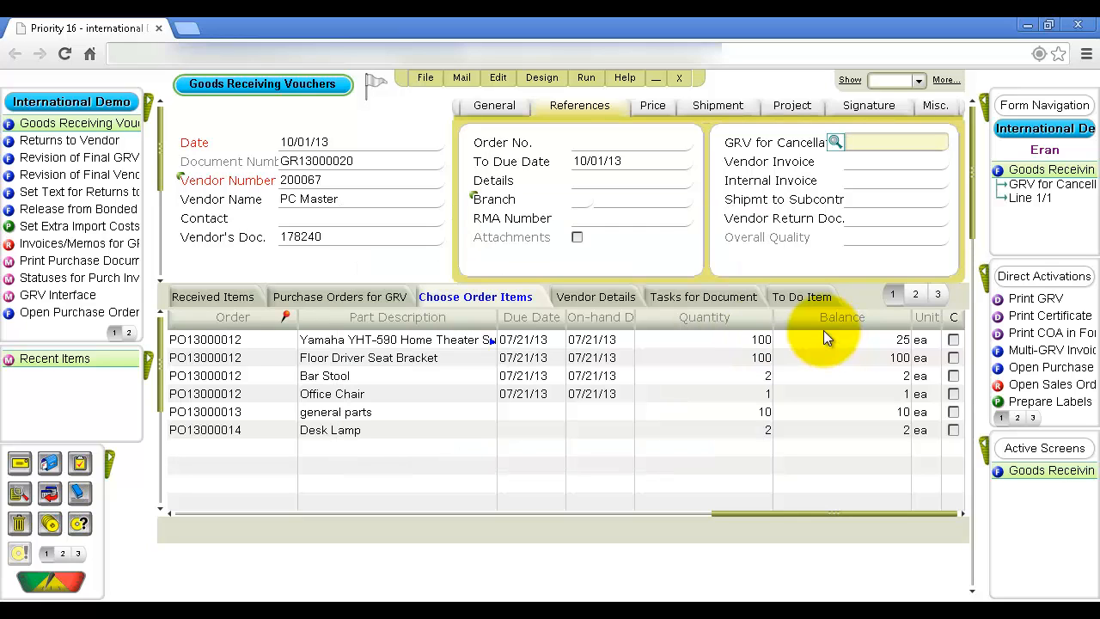
Set the voucher's shipment code to 01, Courier (Urgent), and choose the second shipper in the list
click(655, 107)
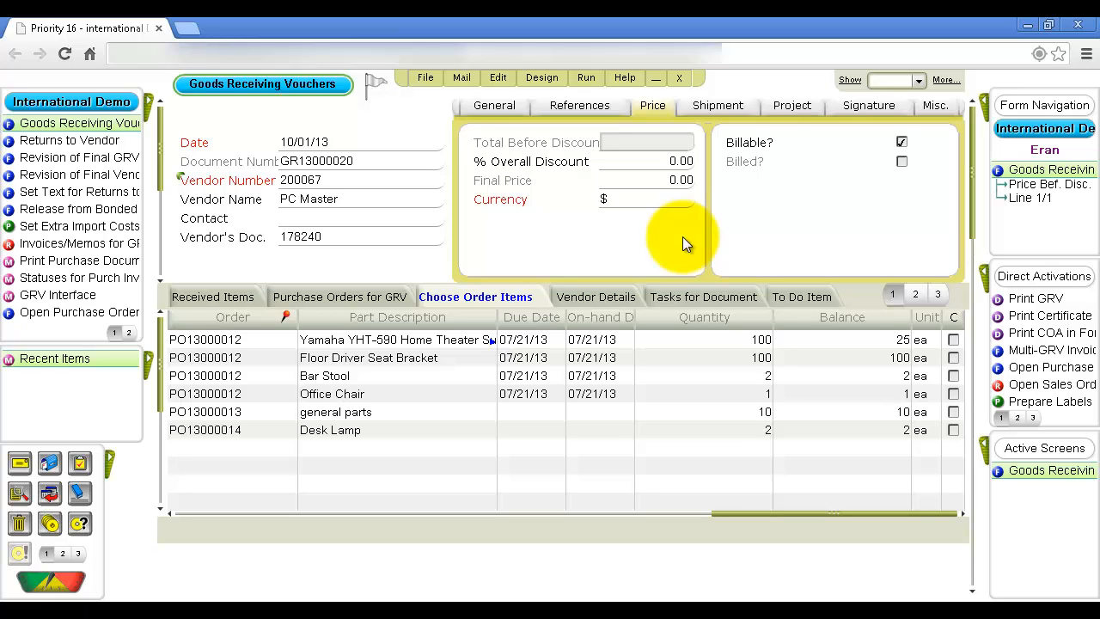
click(720, 113)
key(F6)
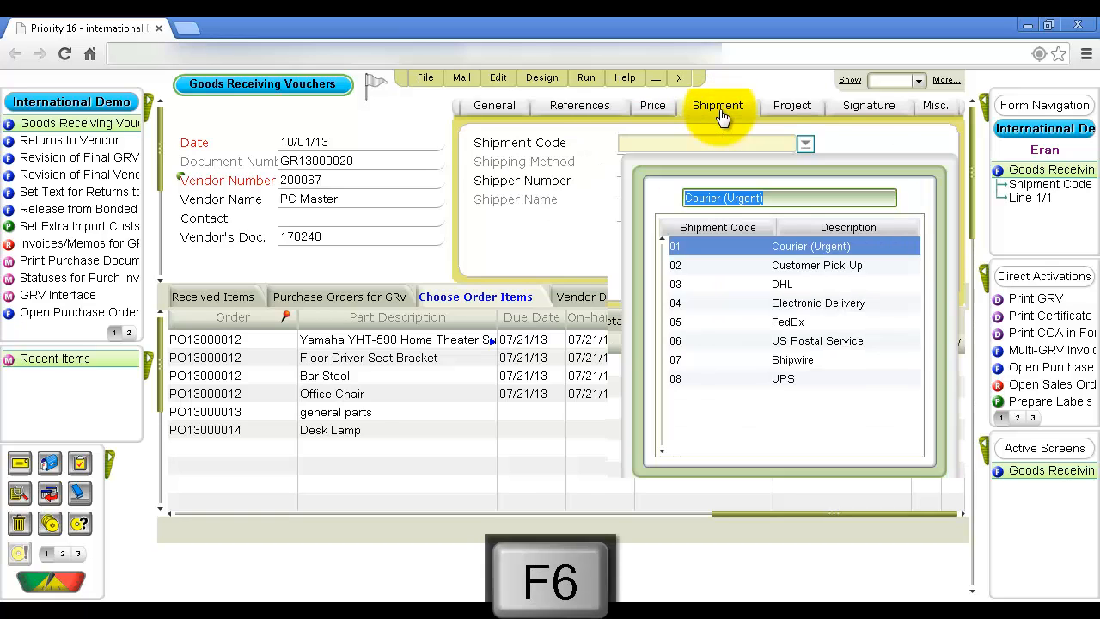
key(Return)
key(Tab)
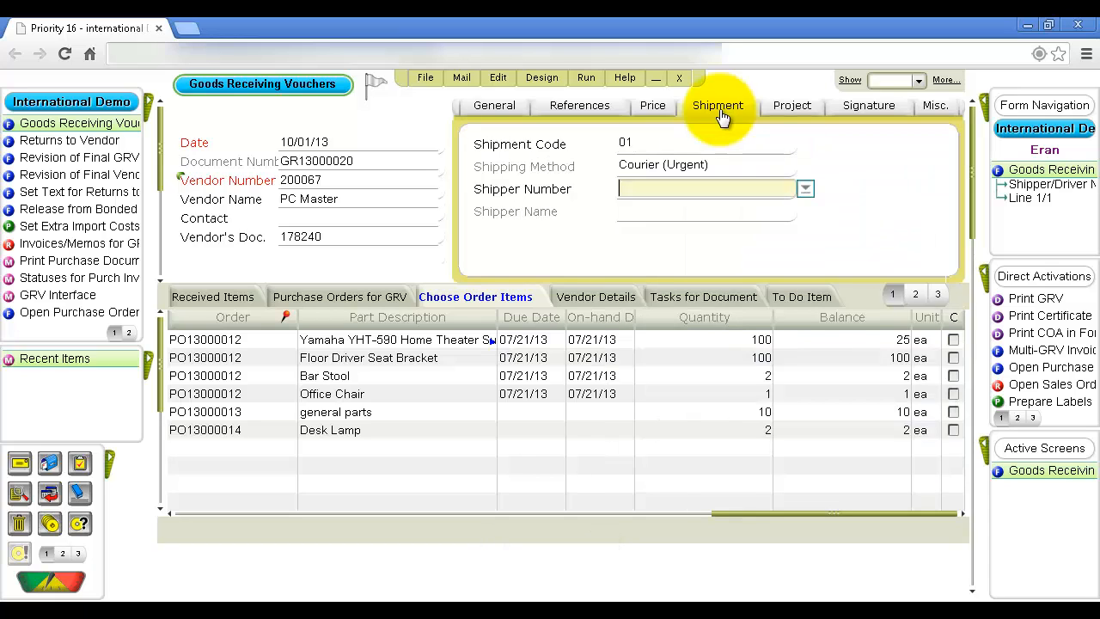
key(F6)
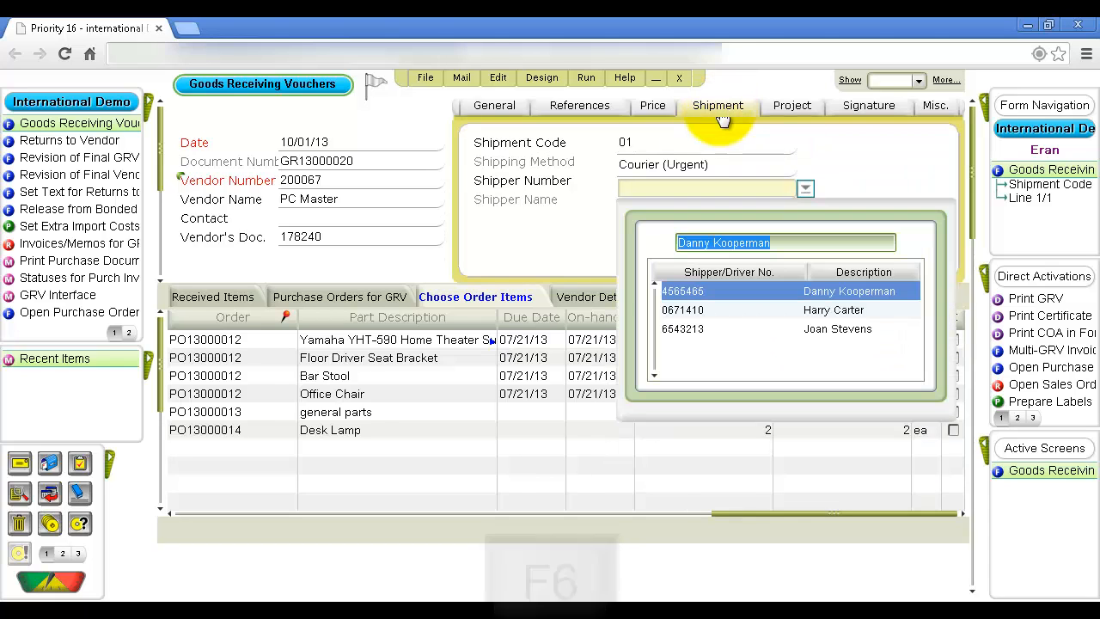
key(Down)
key(Return)
key(Tab)
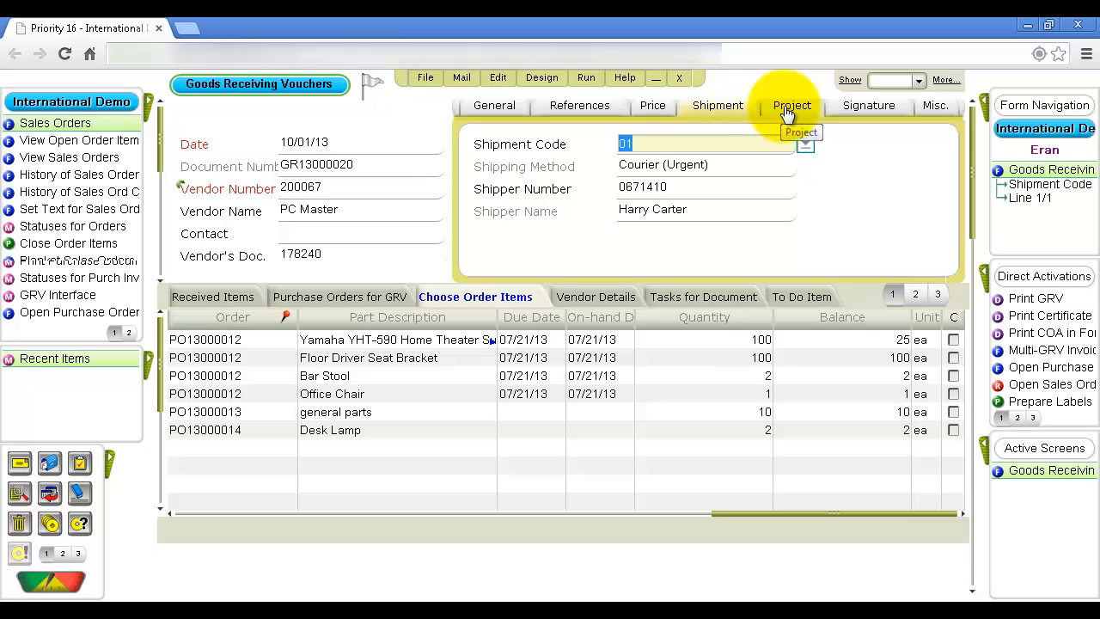
Approve the balance to receive for the Yamaha YHT-590 Home Theater line, part 111-011, in the voucher's received items
click(793, 112)
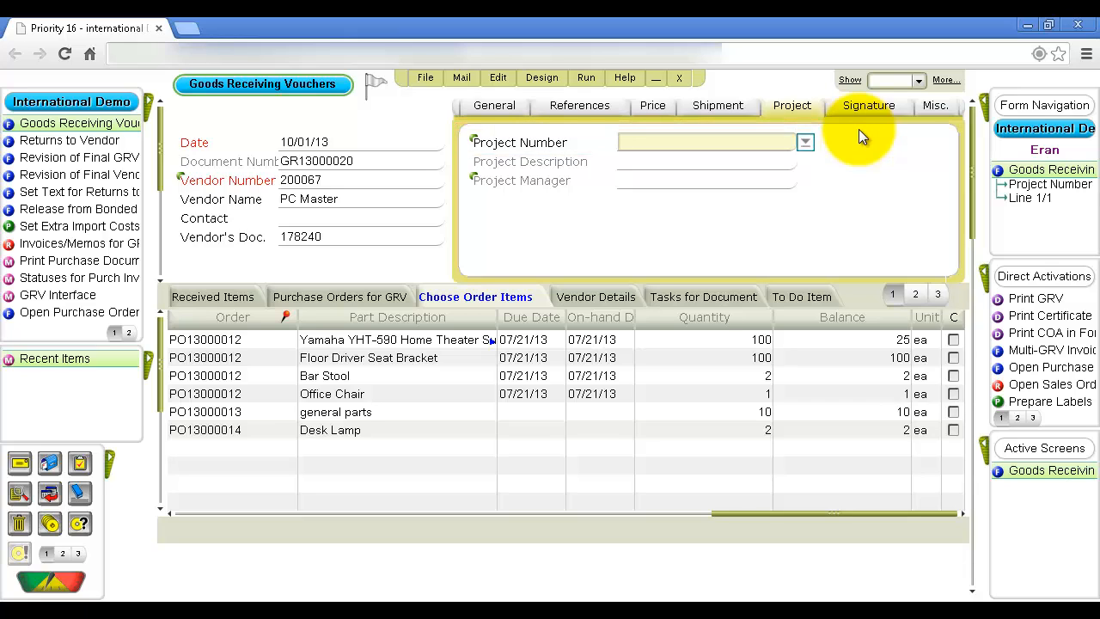
click(248, 297)
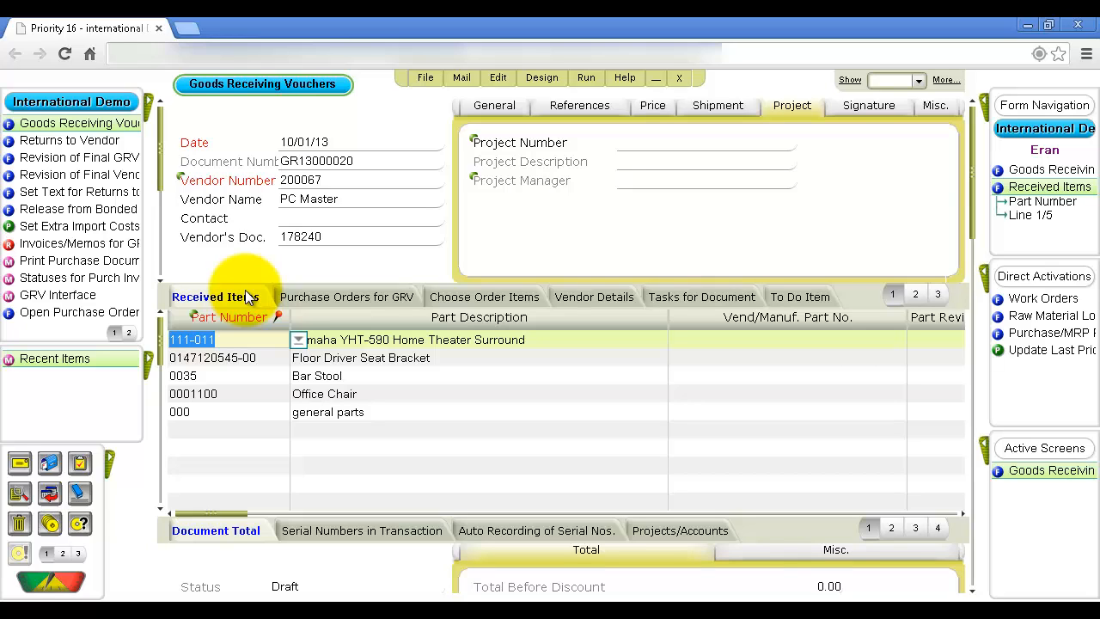
key(Tab)
key(Tab)
key(Tab)
key(Tab)
key(Tab)
key(Tab)
key(Tab)
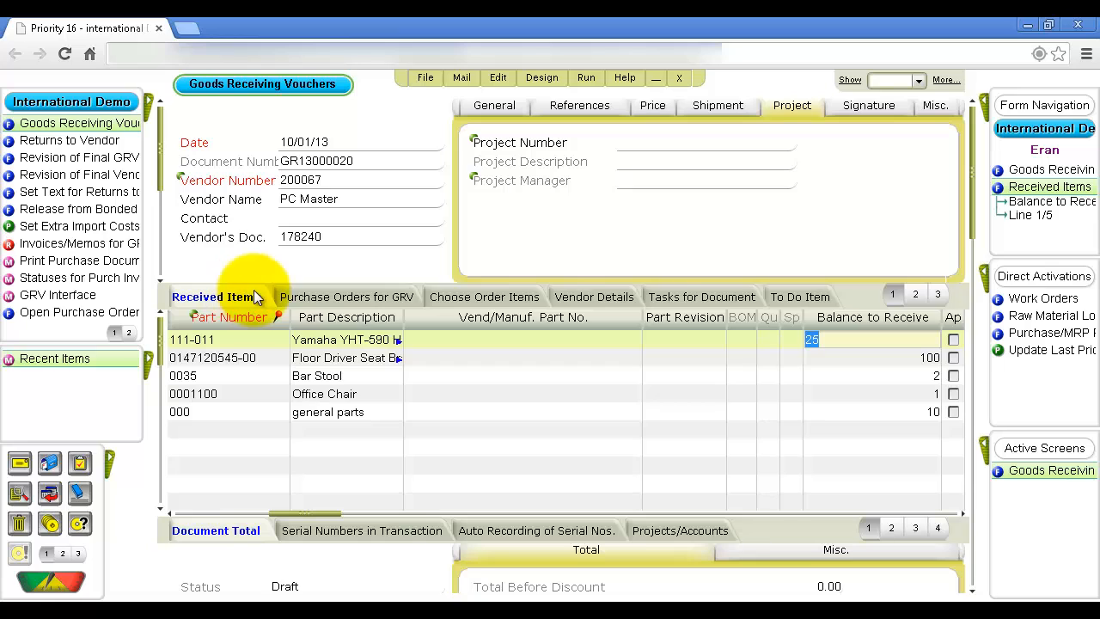
click(953, 340)
key(Tab)
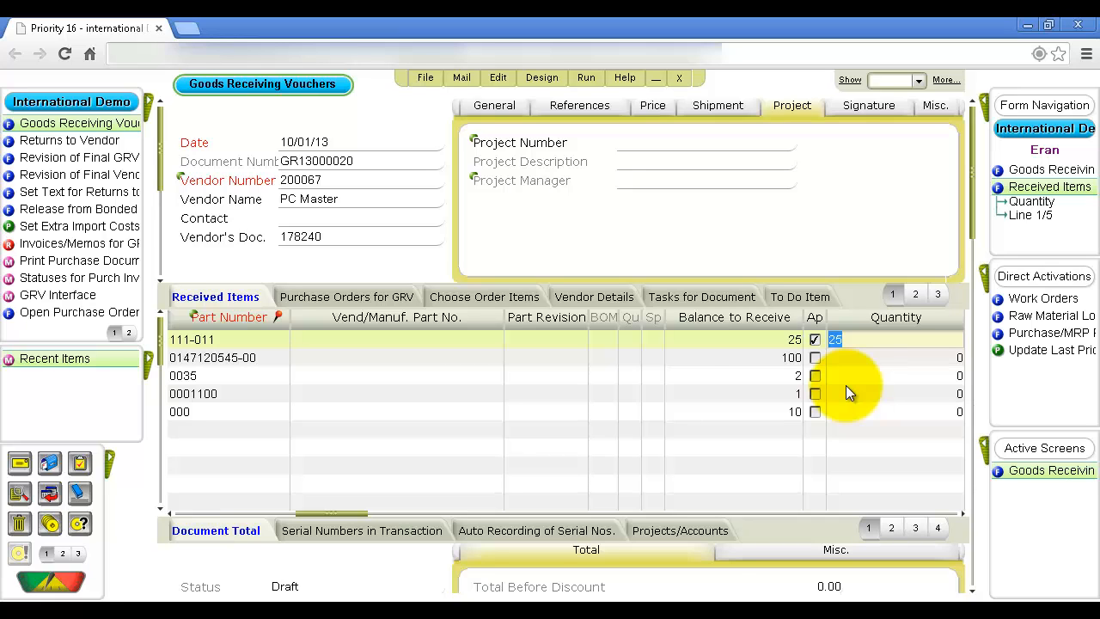
Bring up the Part Parameters forms of the Inventory module's Parts section in the navigation list
click(146, 102)
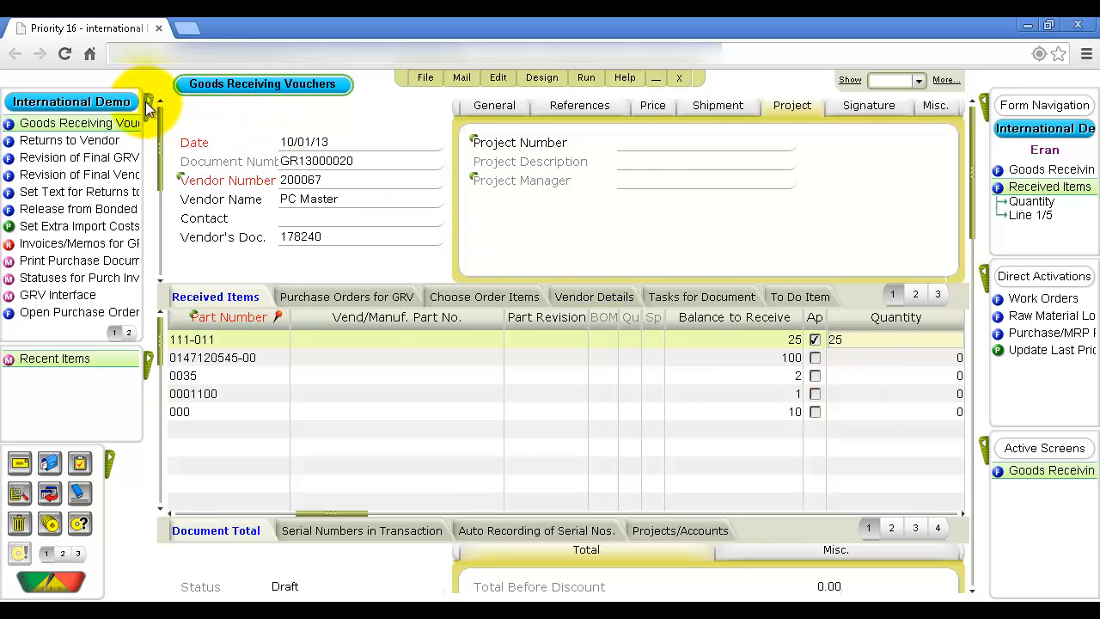
mouse_move(137, 217)
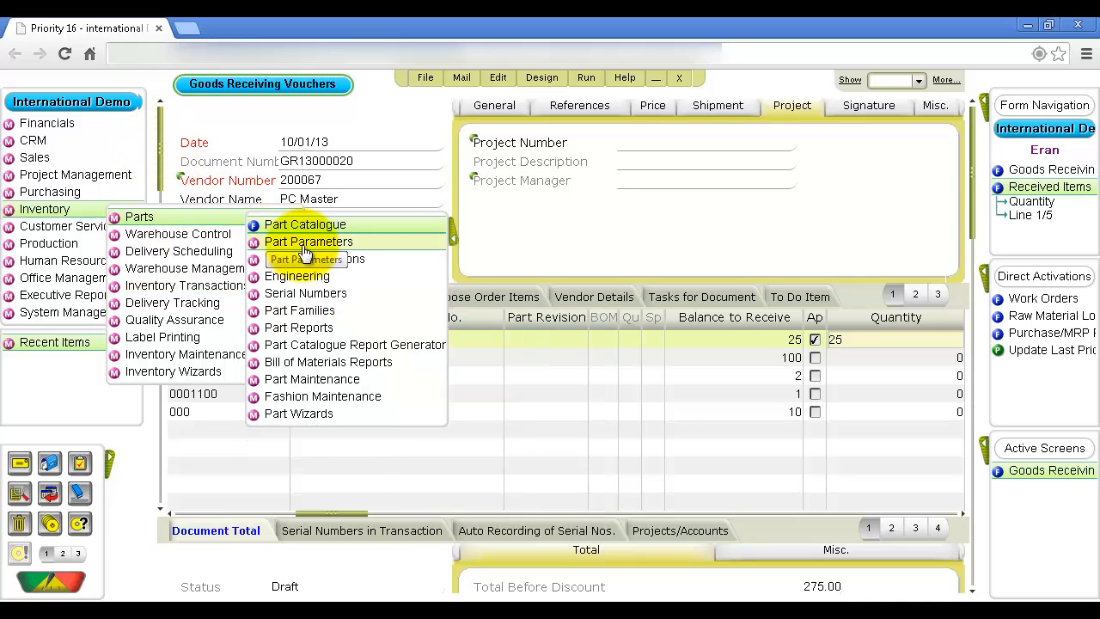
mouse_move(306, 251)
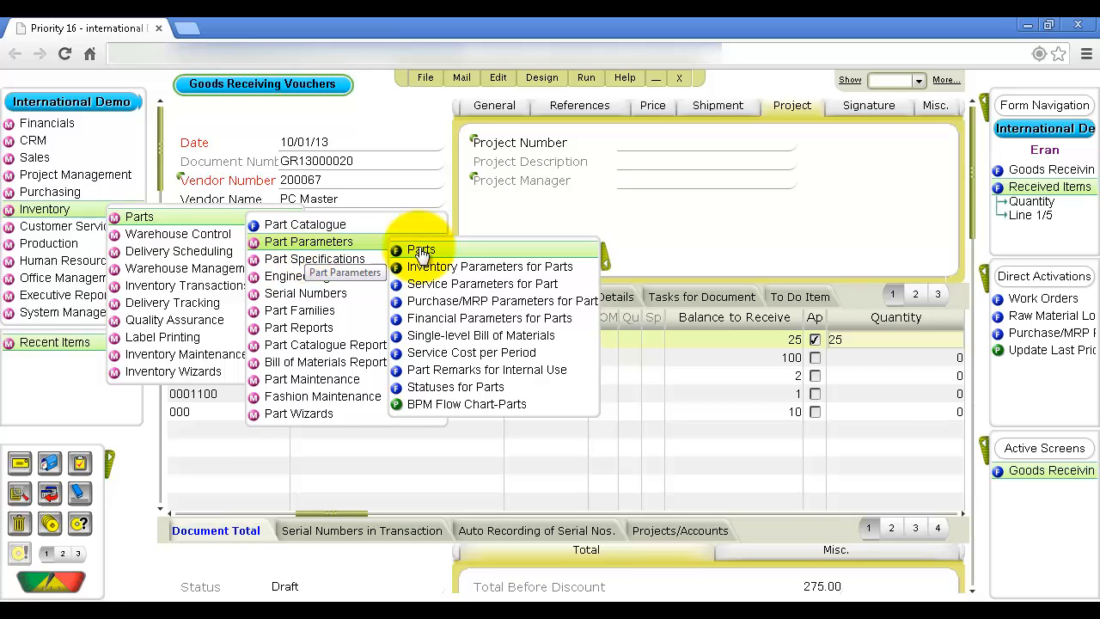
click(606, 256)
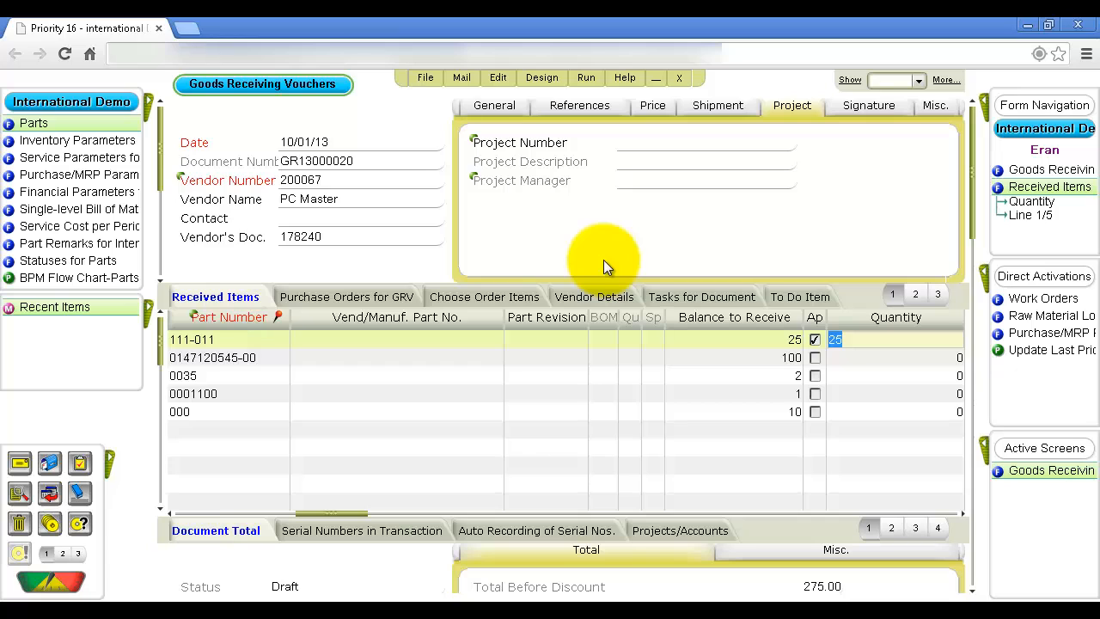
key(Down)
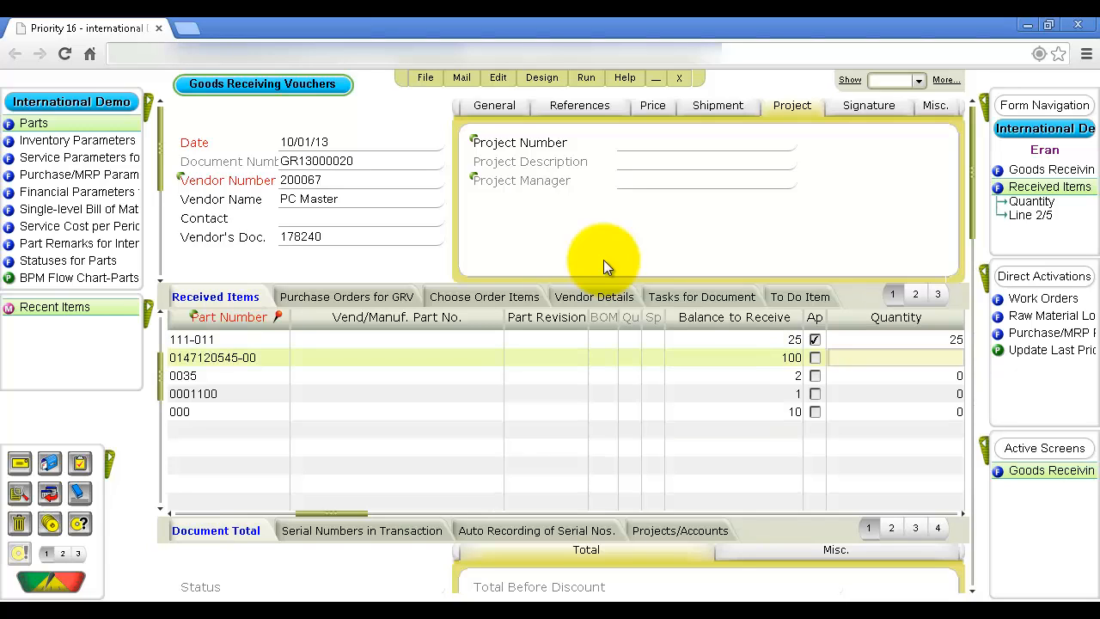
text(75)
key(Down)
Enter crate type code P and a packing quantity of 2 for part 0035 in the received items
key(Tab)
key(Tab)
key(Tab)
key(Tab)
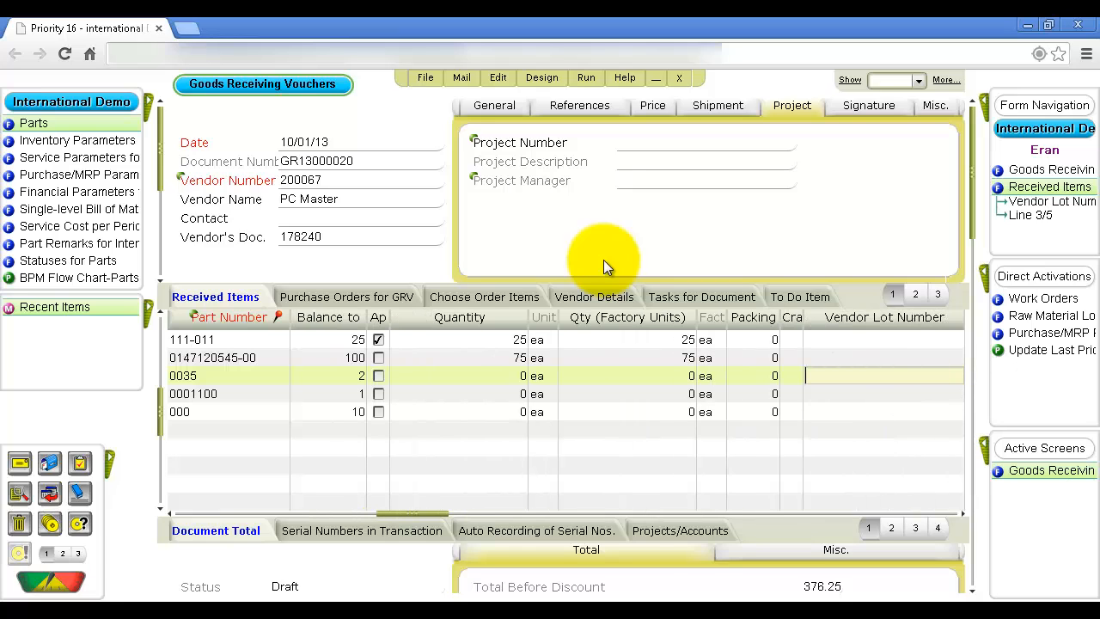
key(F6)
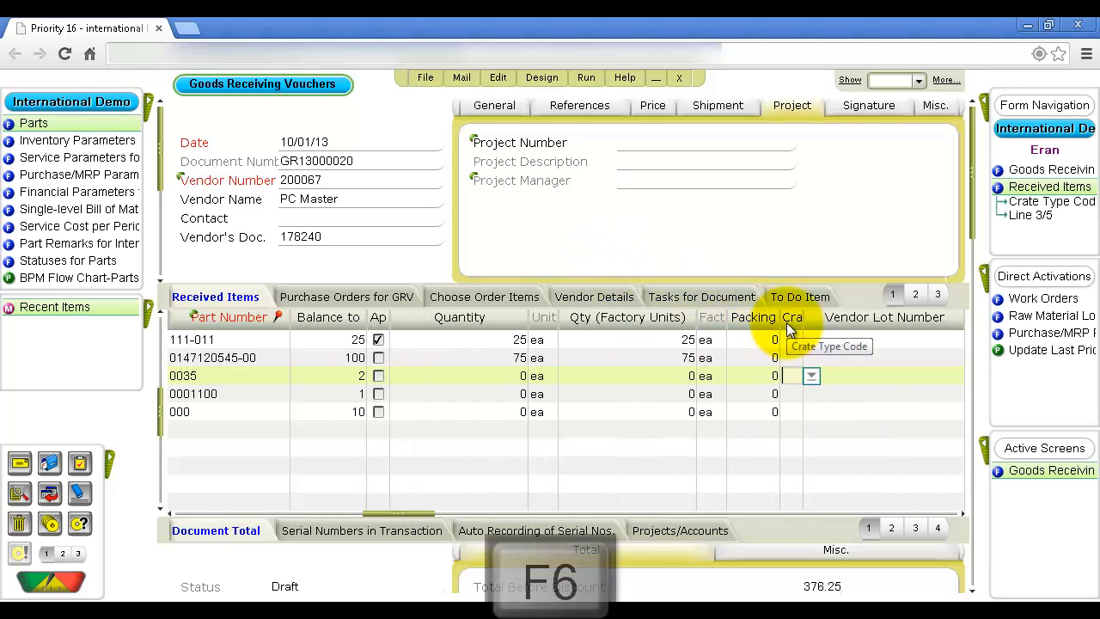
click(802, 477)
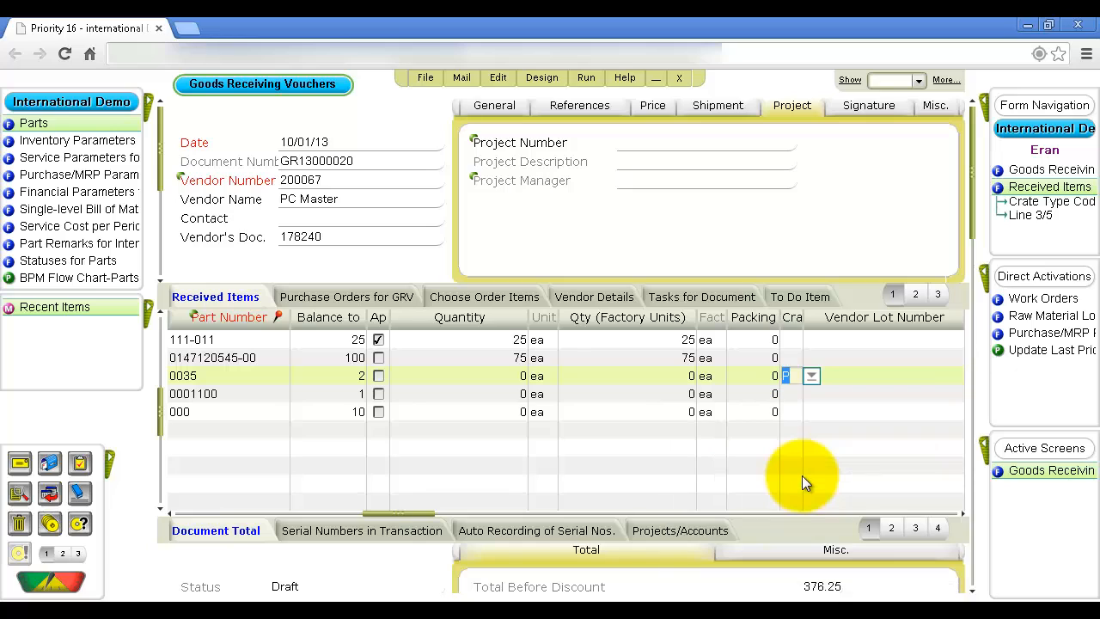
key(shift+Tab)
text(2)
key(Tab)
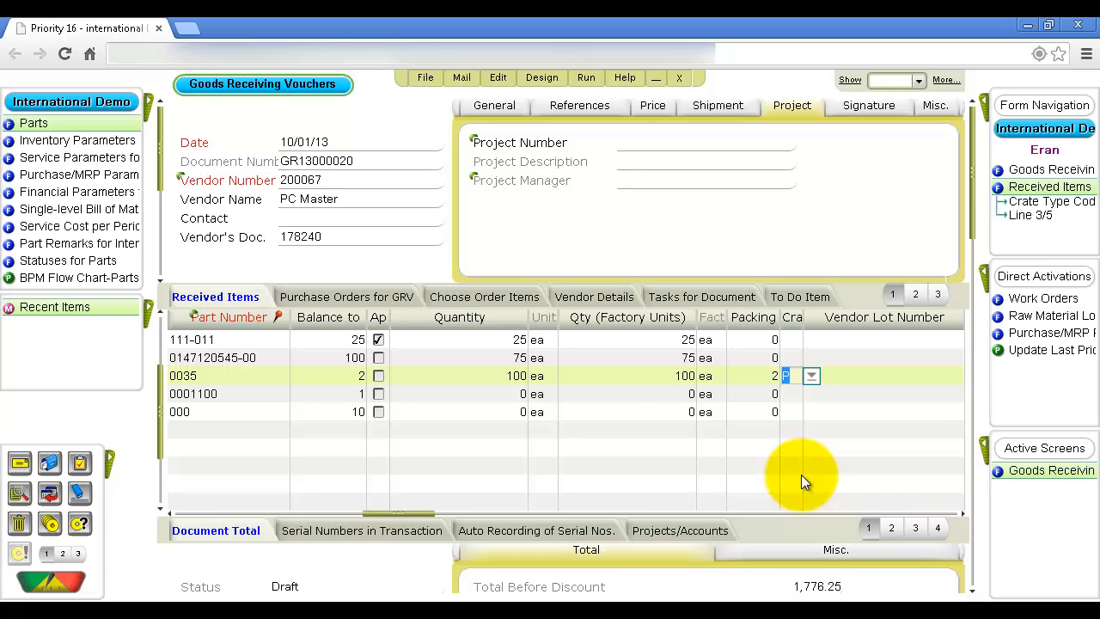
Review the vendor lot, internal lot/work order, lot opening date and expiration date fields of part 0035's received line
key(Tab)
key(Tab)
key(Tab)
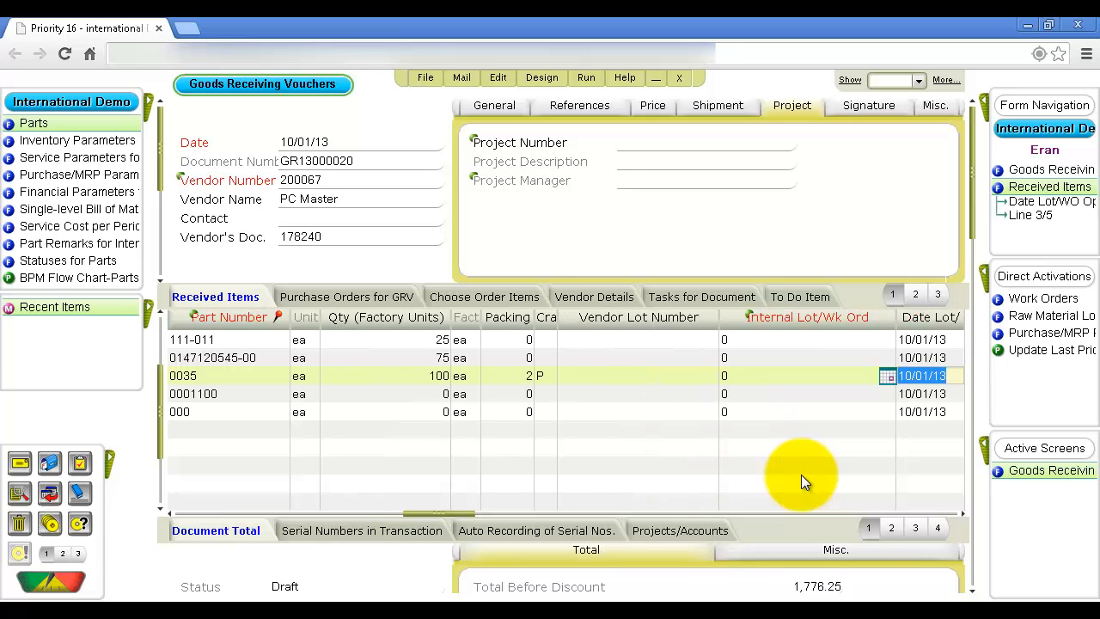
key(shift+Tab)
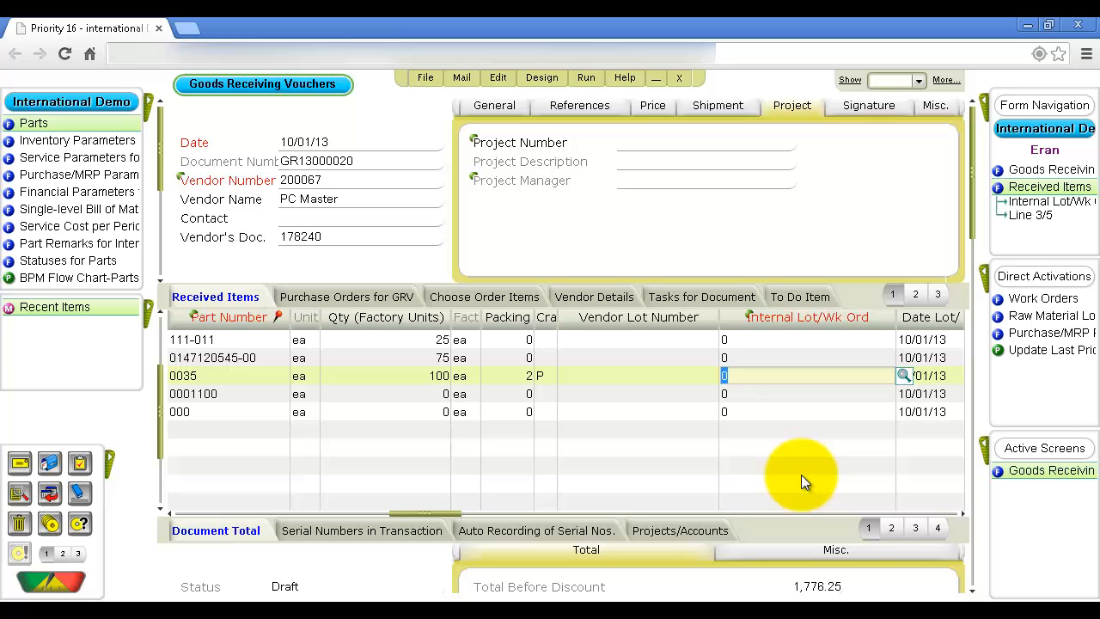
click(989, 277)
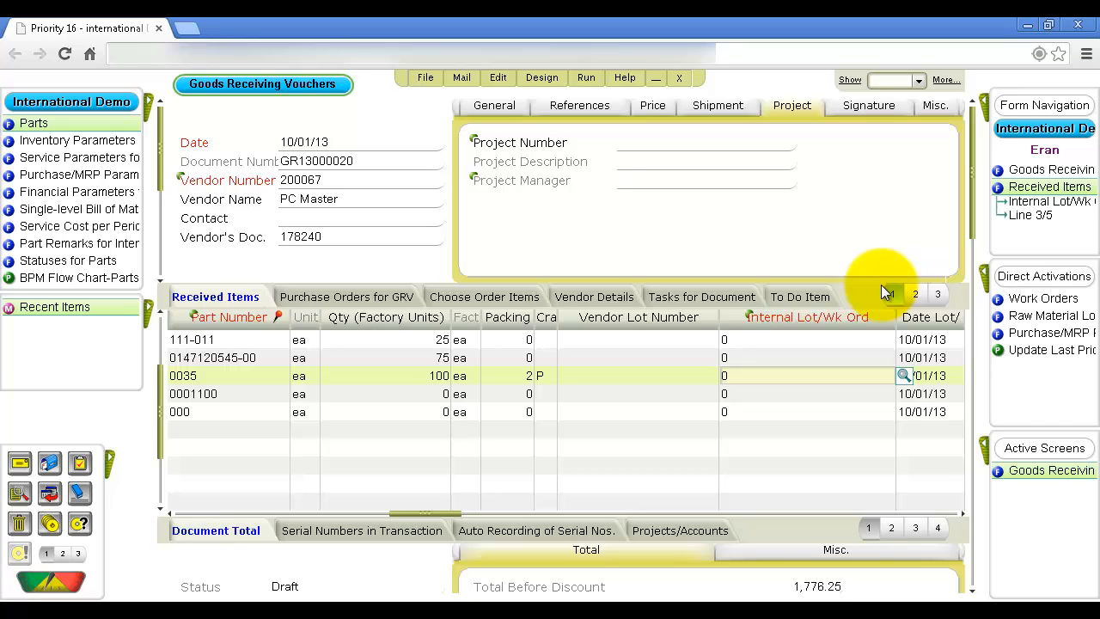
click(929, 376)
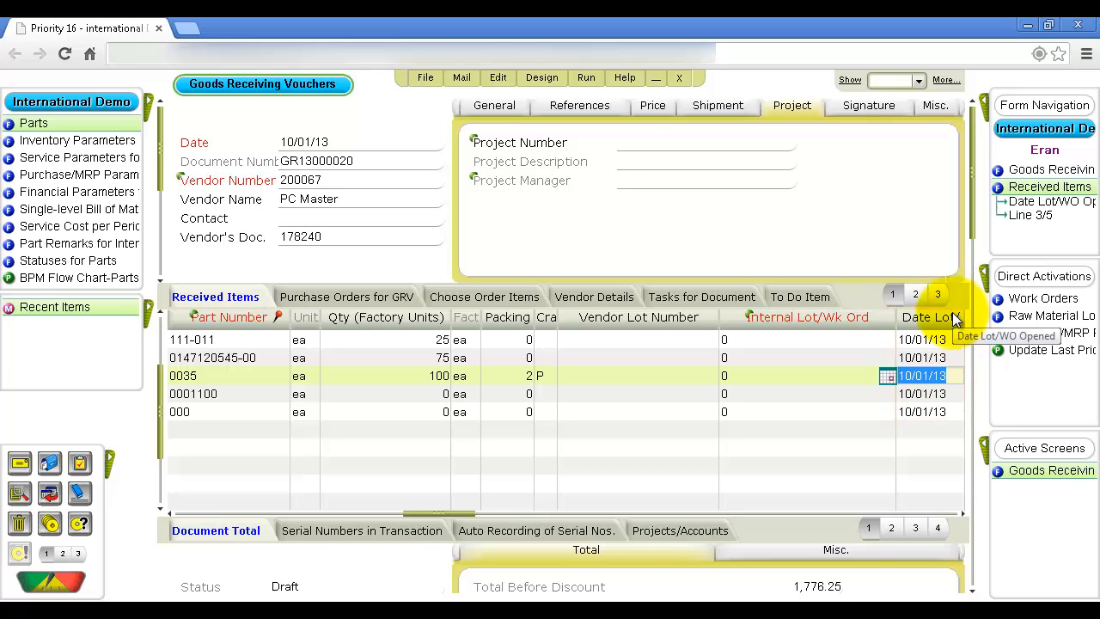
key(Tab)
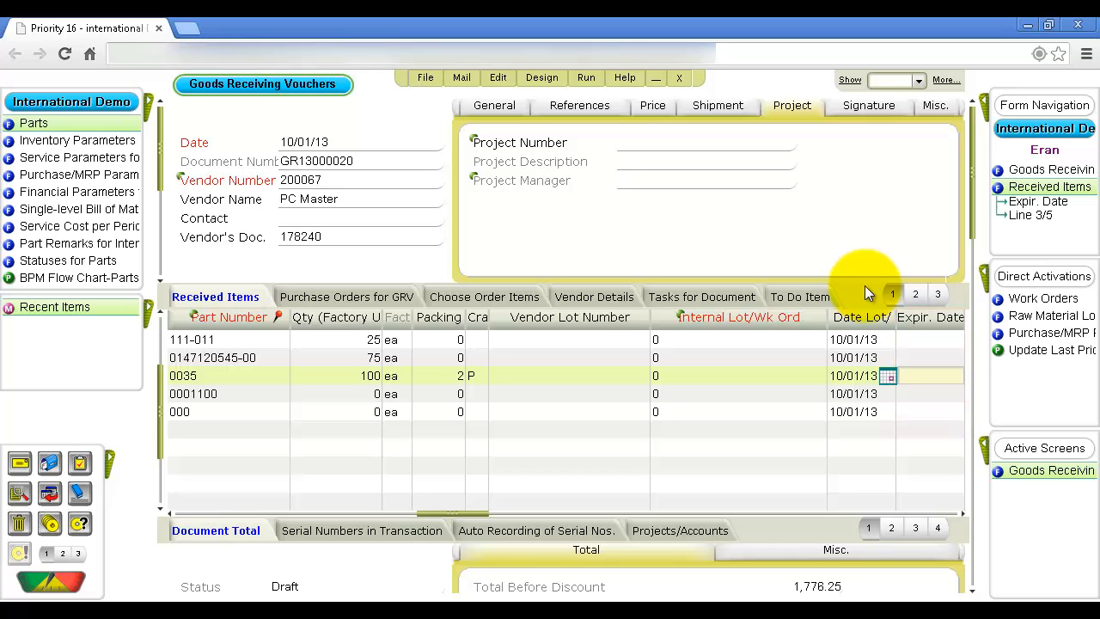
key(Tab)
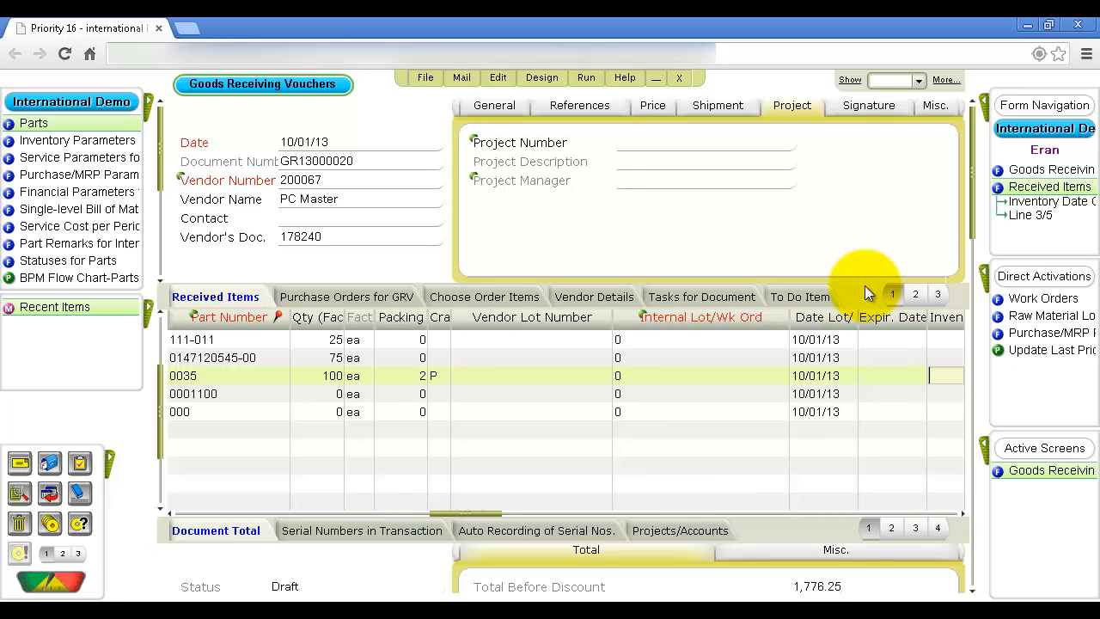
Review the bar code, purchase order, order line, operation/pallet, status and billable fields of part 0035's received line
key(Tab)
key(Tab)
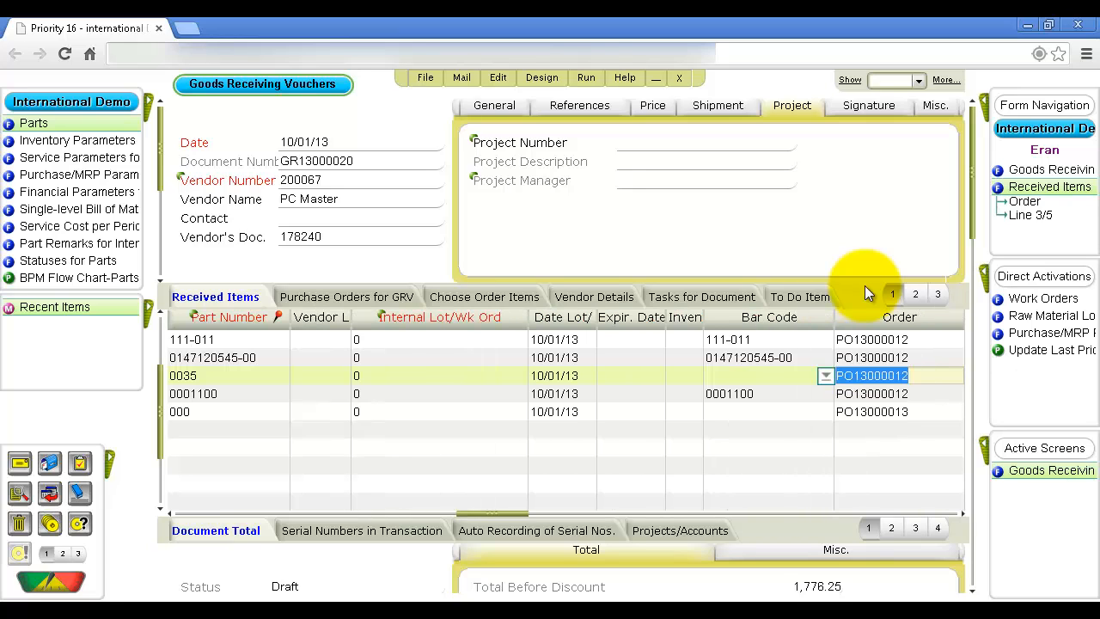
key(Tab)
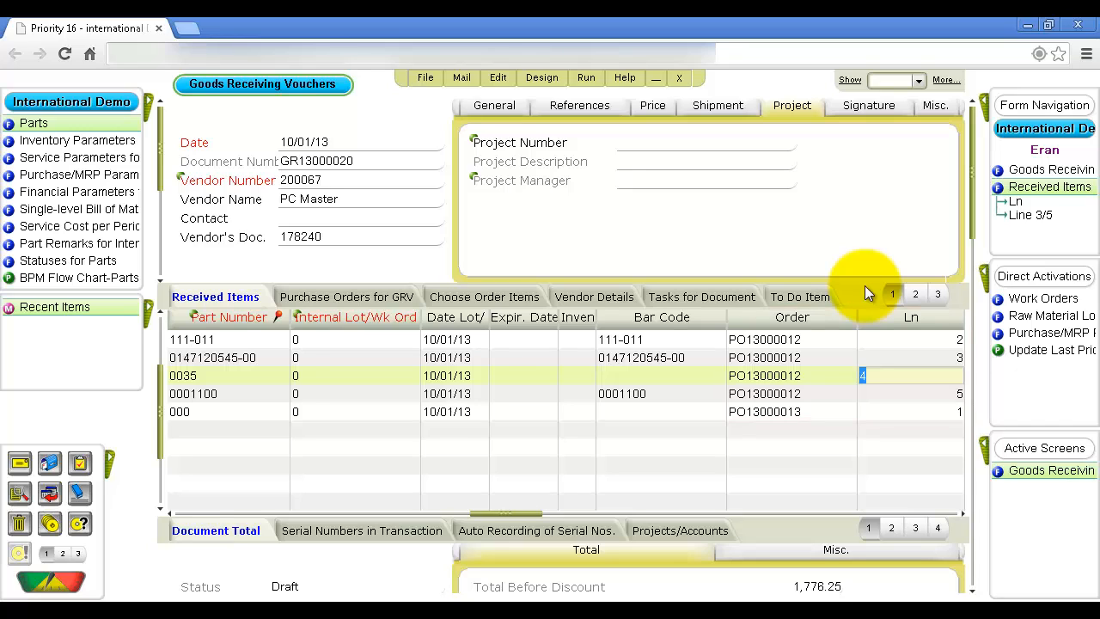
key(Tab)
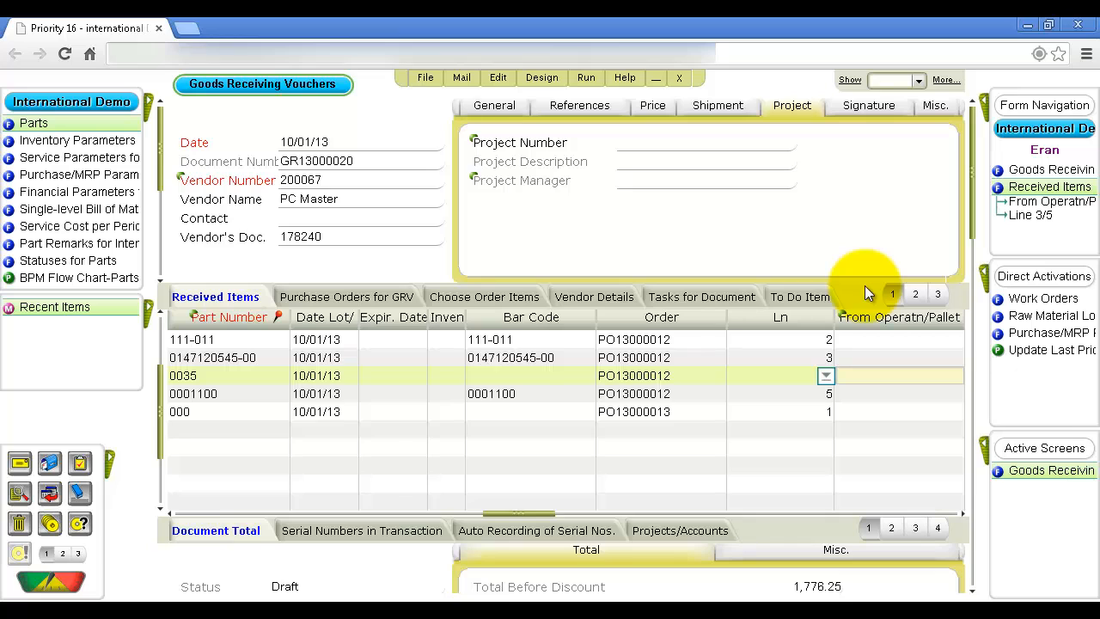
key(Tab)
key(Tab)
key(Tab)
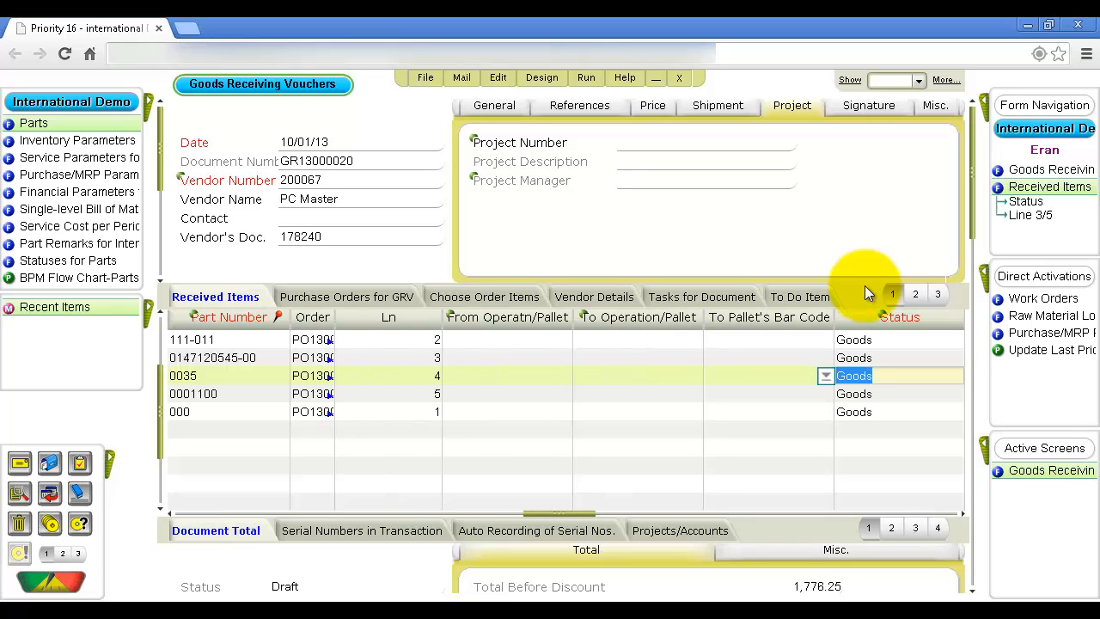
key(Tab)
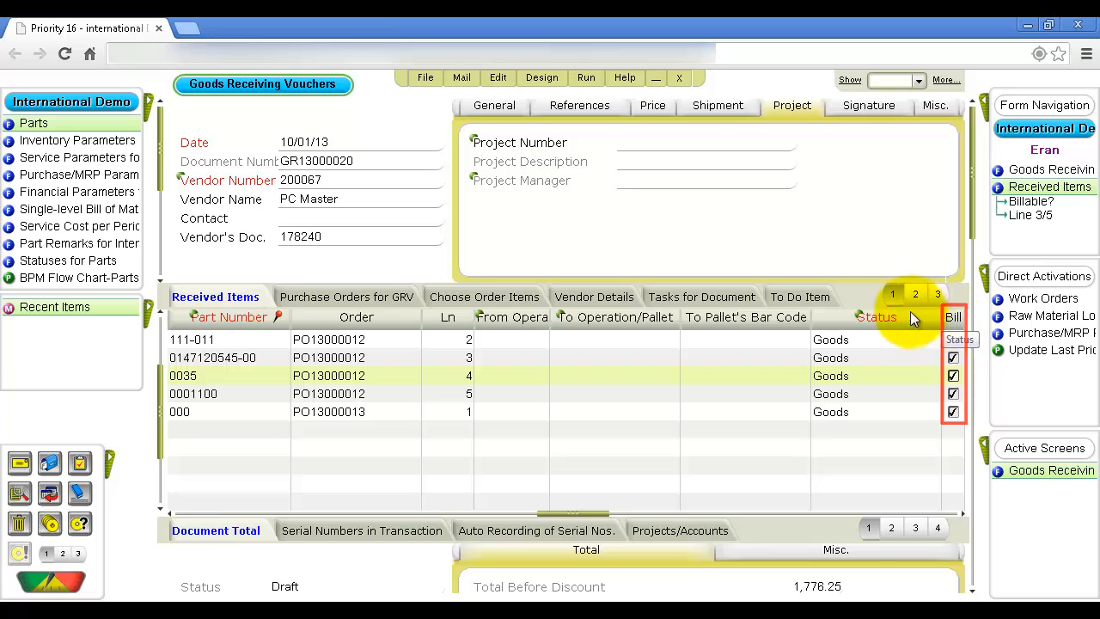
Review the cost, from status, unit price, price source, discount and extended price fields of part 0035's received line
key(Tab)
key(Tab)
key(Tab)
key(Tab)
key(Tab)
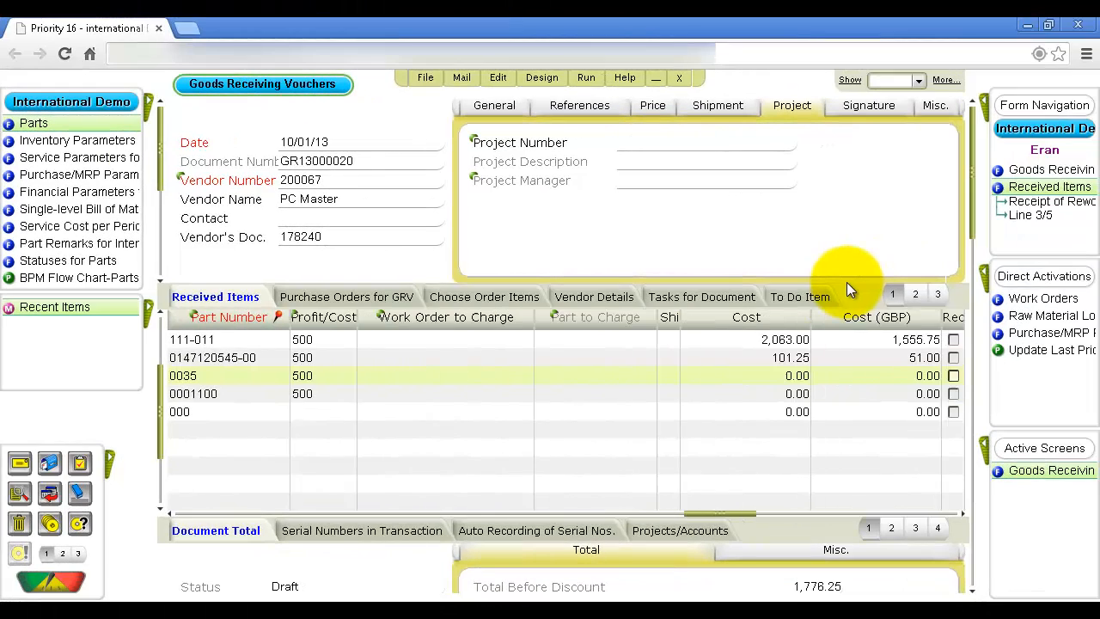
key(Tab)
key(Tab)
key(Tab)
key(Tab)
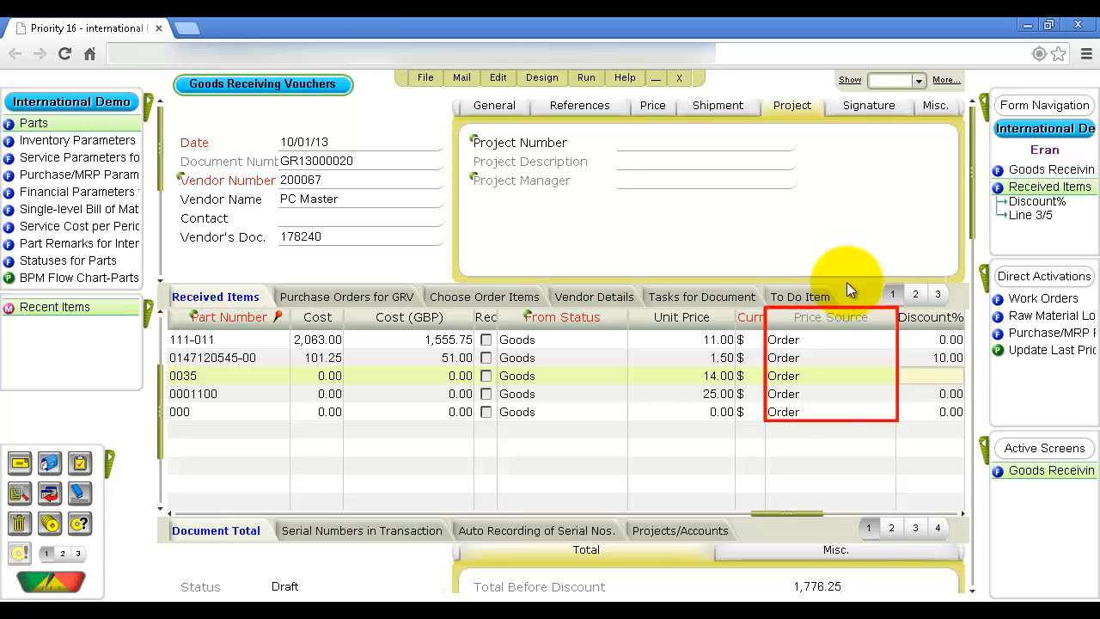
key(Tab)
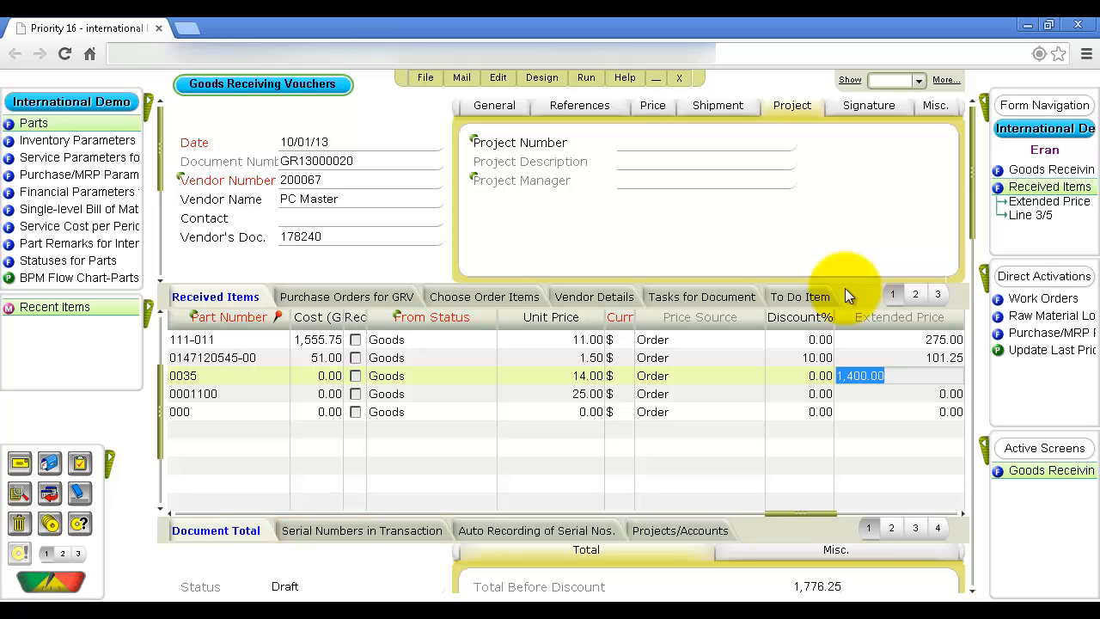
Add the Visual Test analysis, code R, to the analysis results of part 0035
click(938, 528)
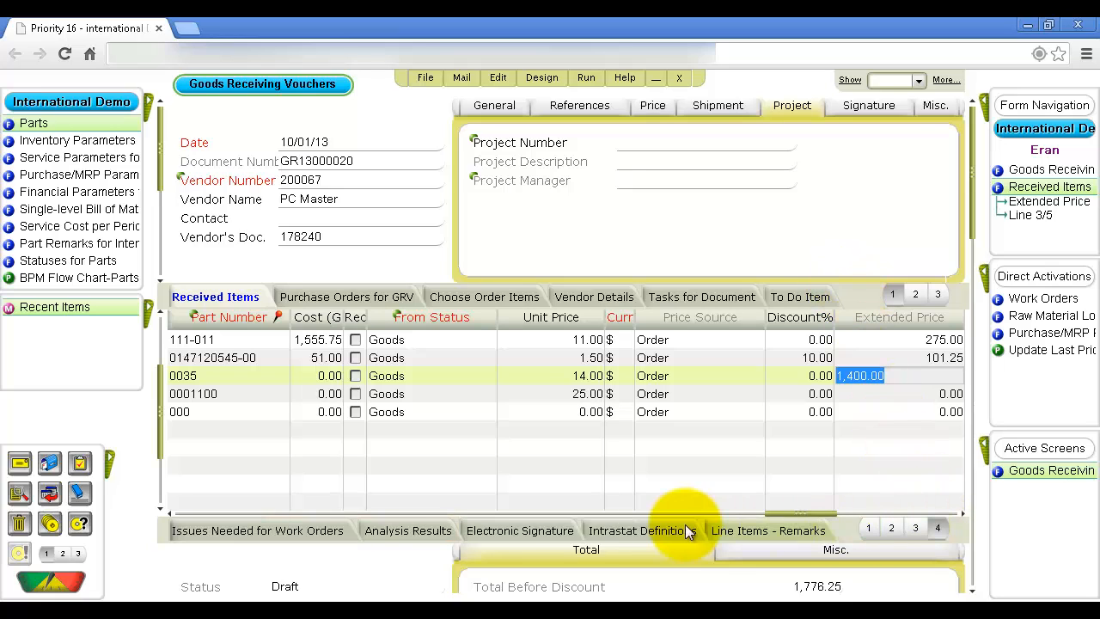
click(422, 530)
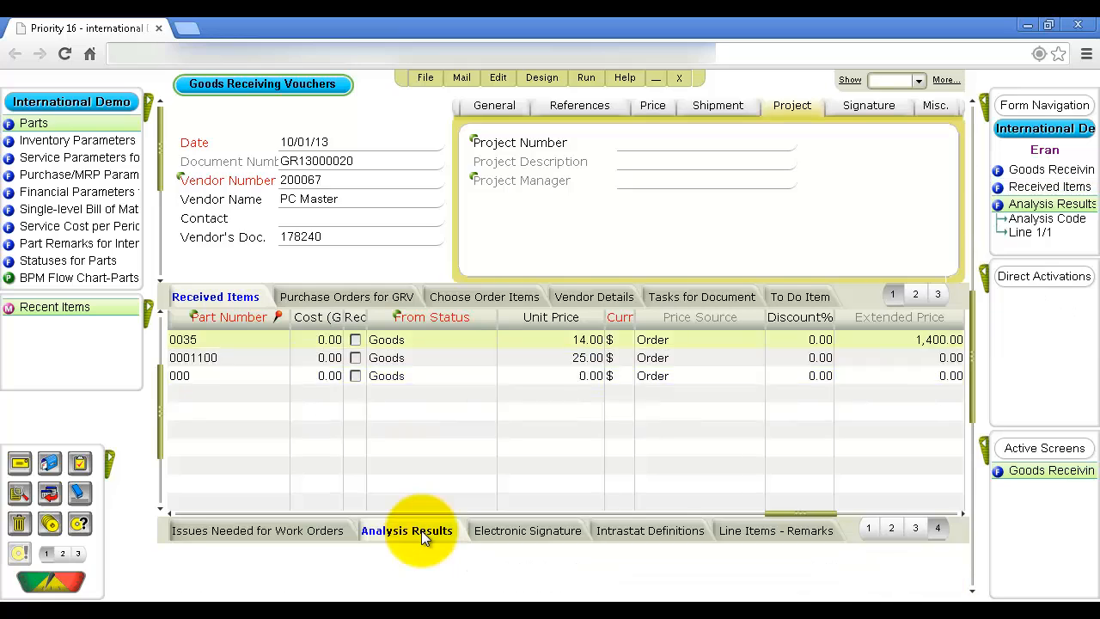
key(F6)
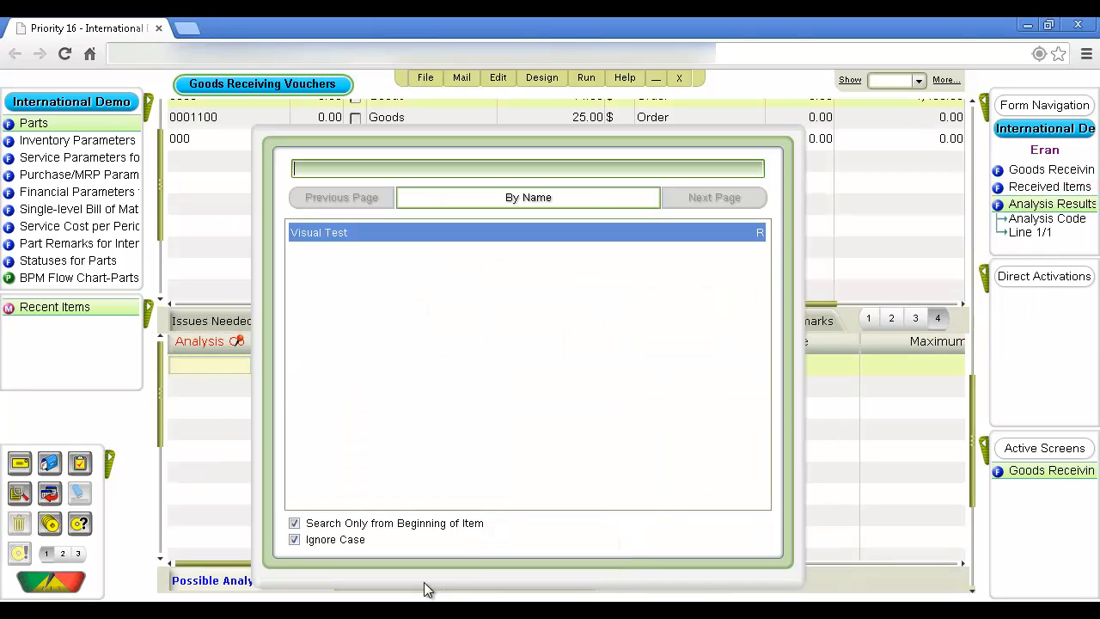
key(Return)
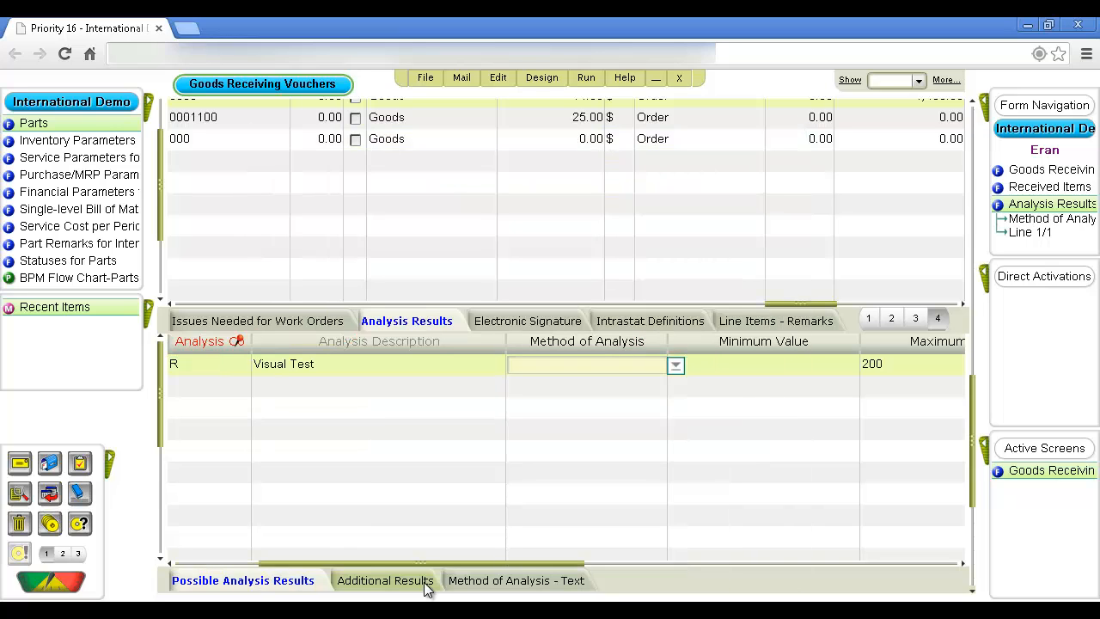
key(Escape)
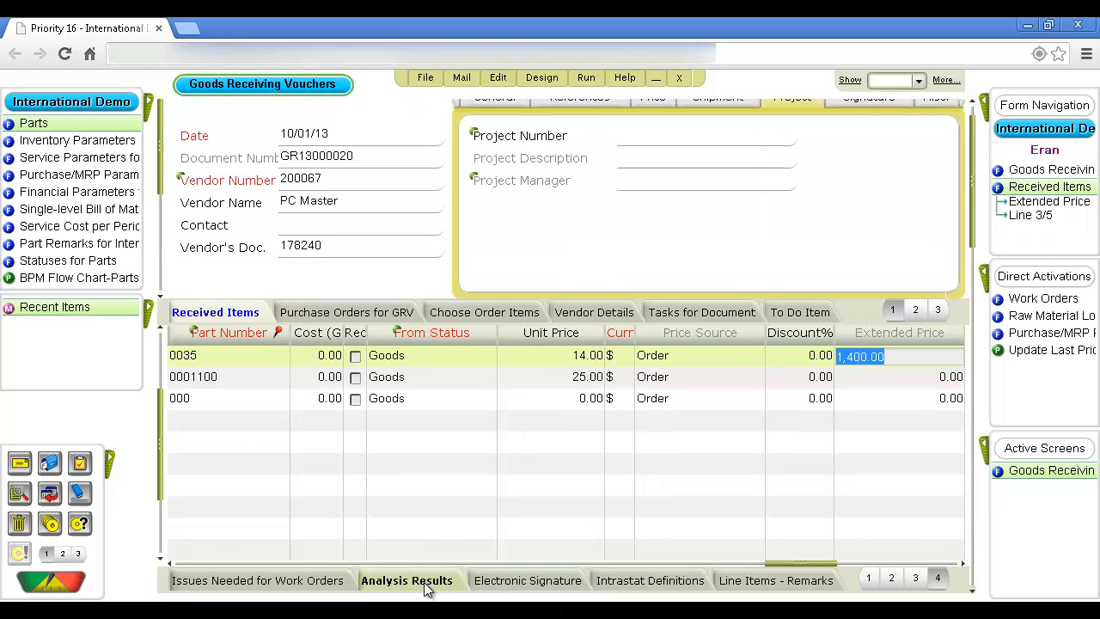
Review the exchange rate and the Acceptable, Unacceptable and Checking fields of part 0035's received line
click(407, 581)
key(Tab)
key(Tab)
key(Tab)
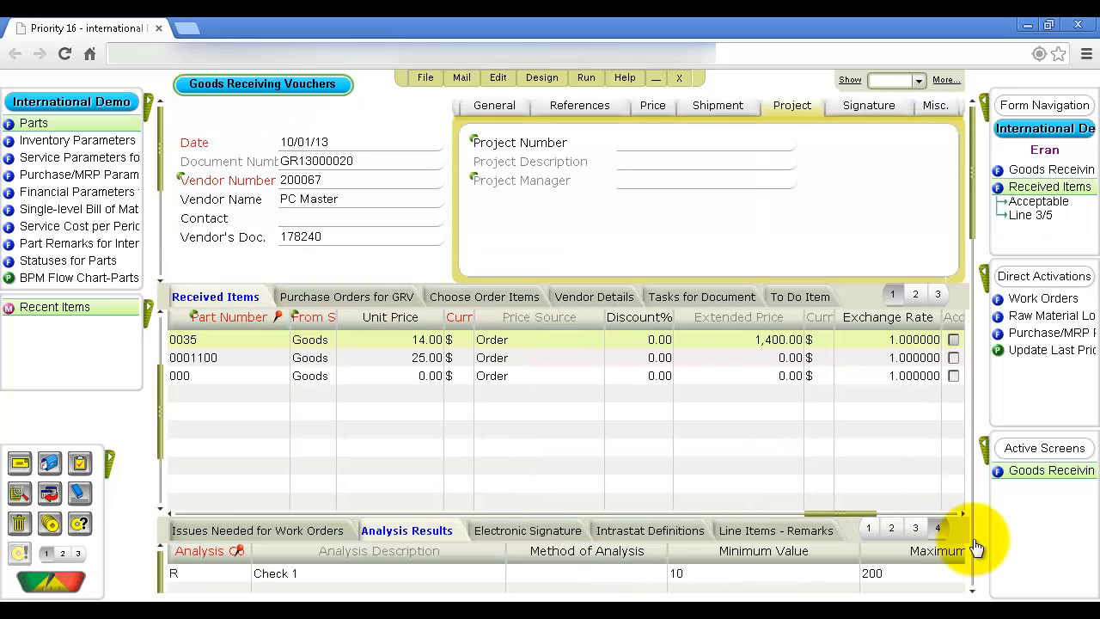
key(Tab)
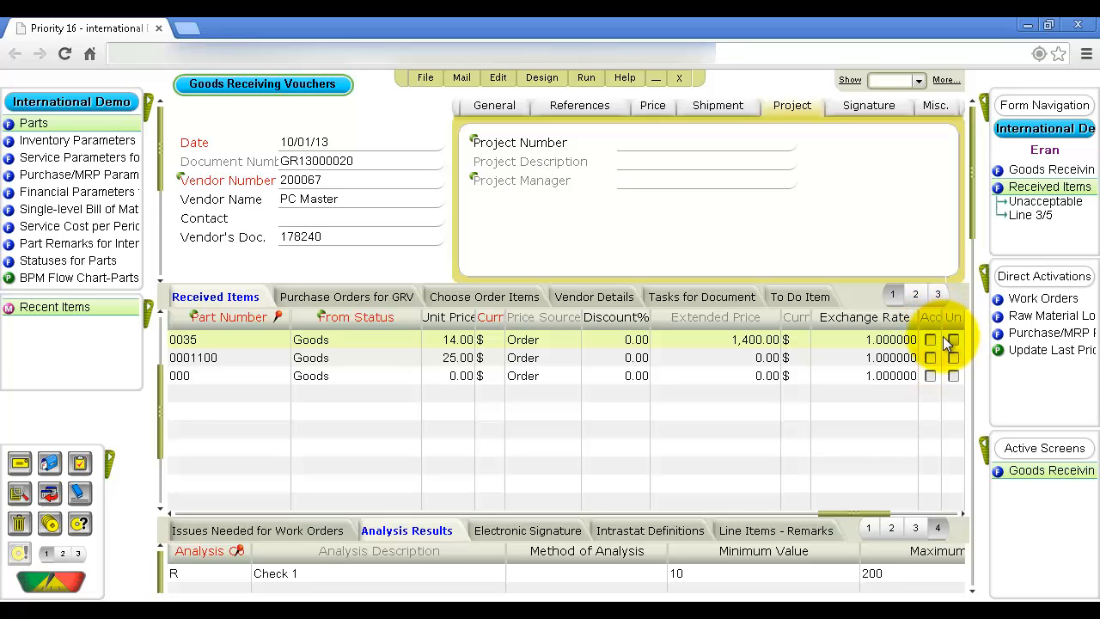
key(Tab)
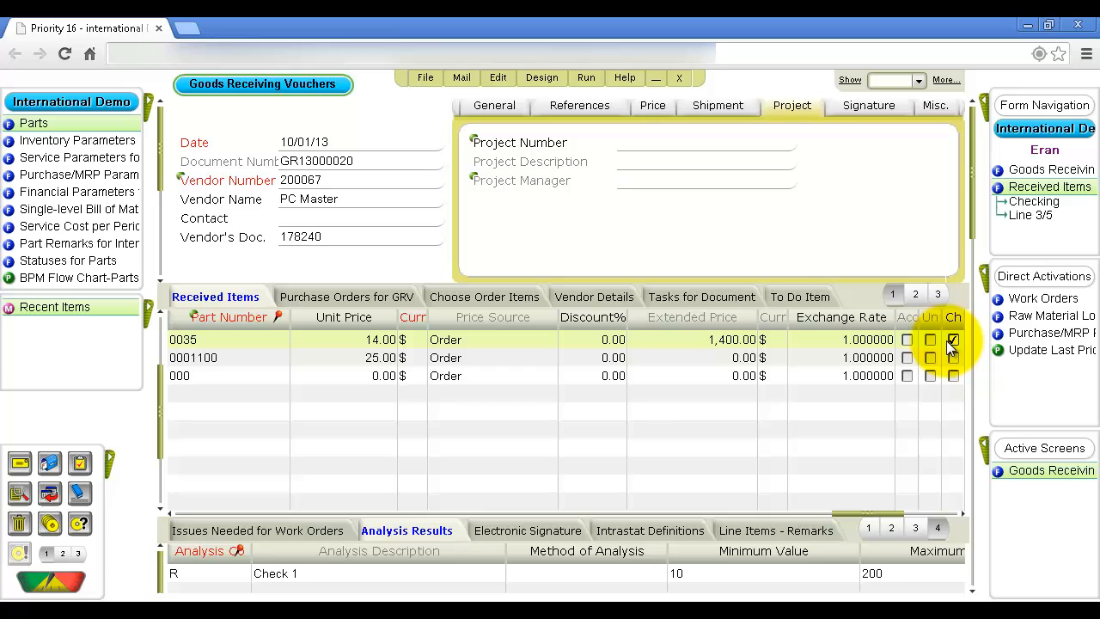
key(Up)
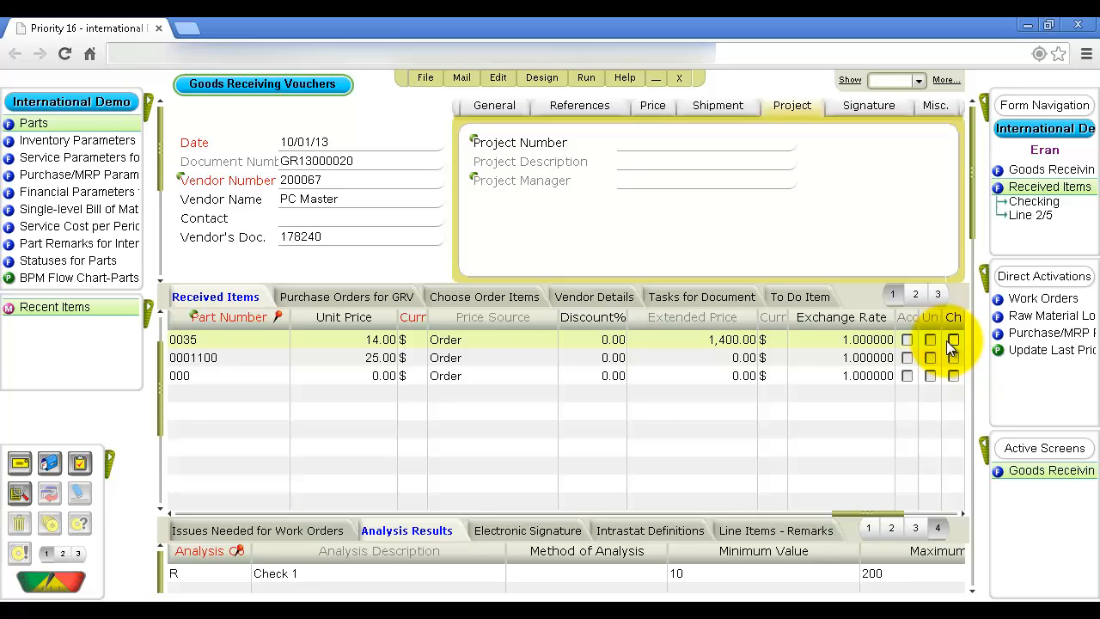
click(894, 526)
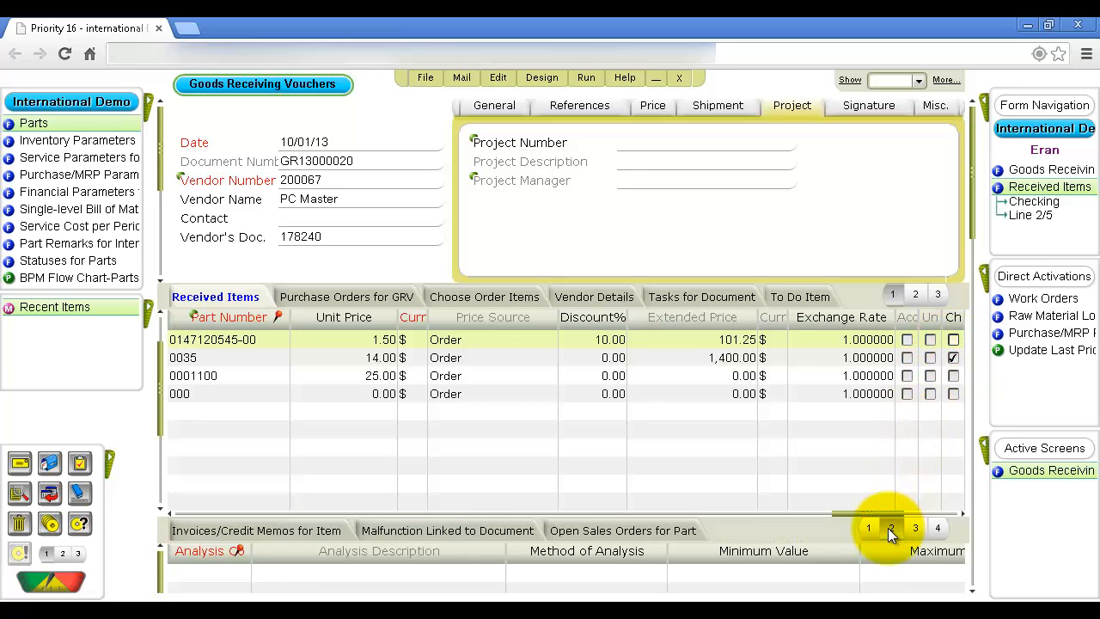
click(673, 530)
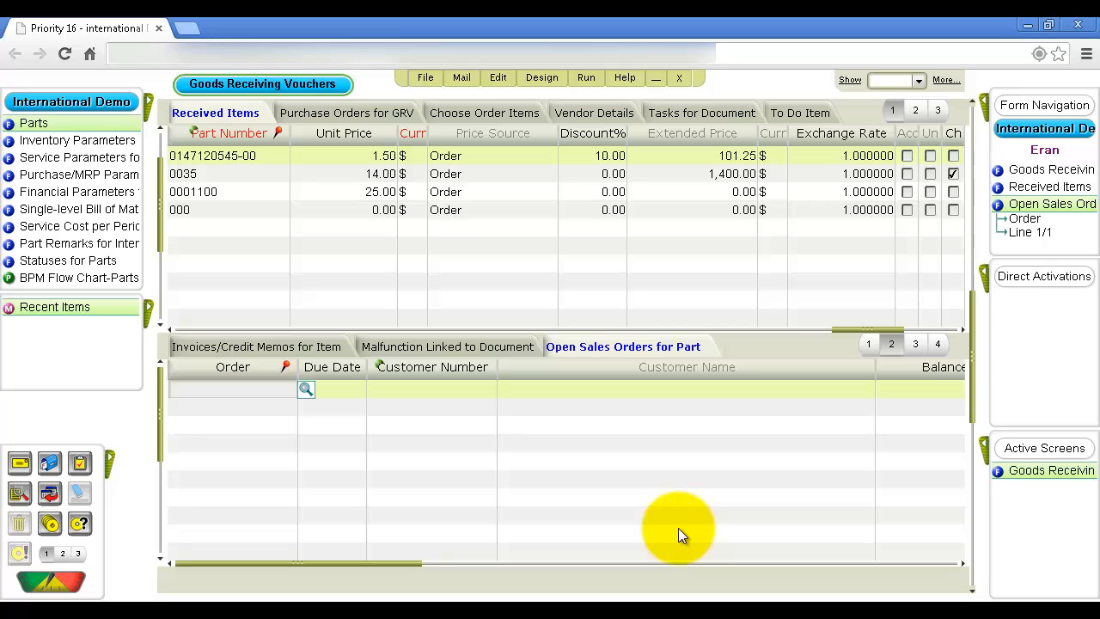
key(Escape)
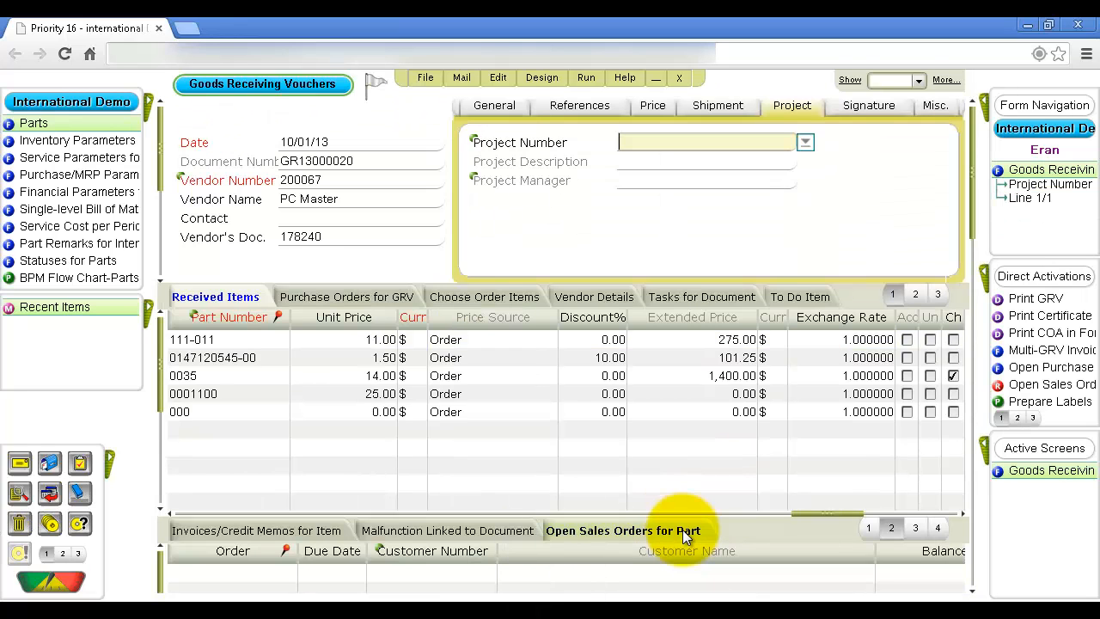
Check the voucher's price totals and set its status to Final, saving and reloading the record
mouse_move(984, 273)
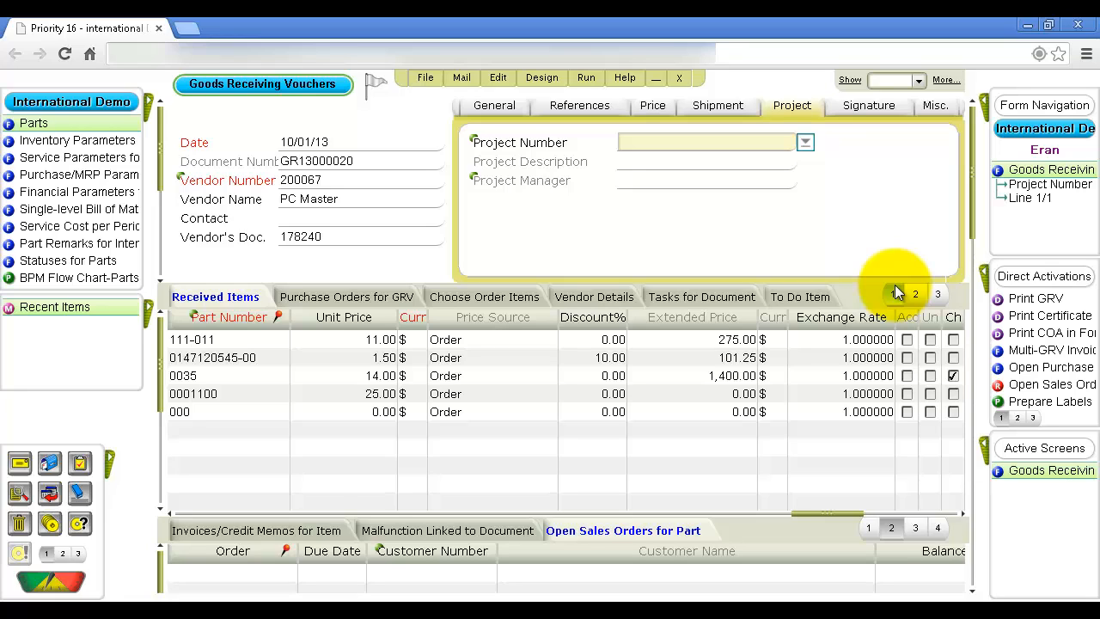
click(672, 110)
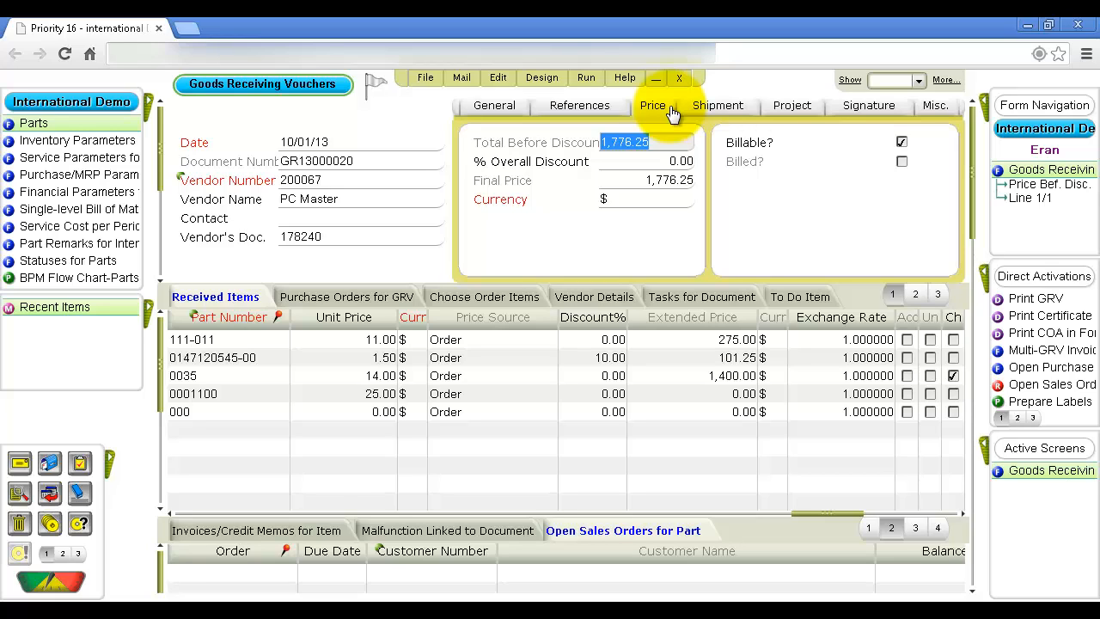
click(520, 117)
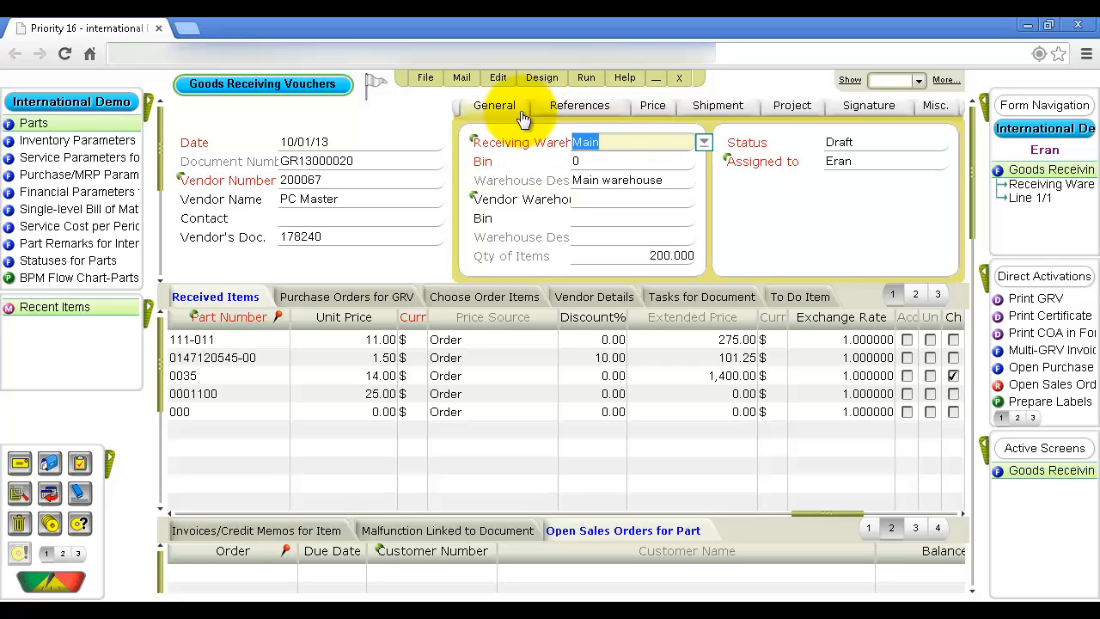
click(838, 144)
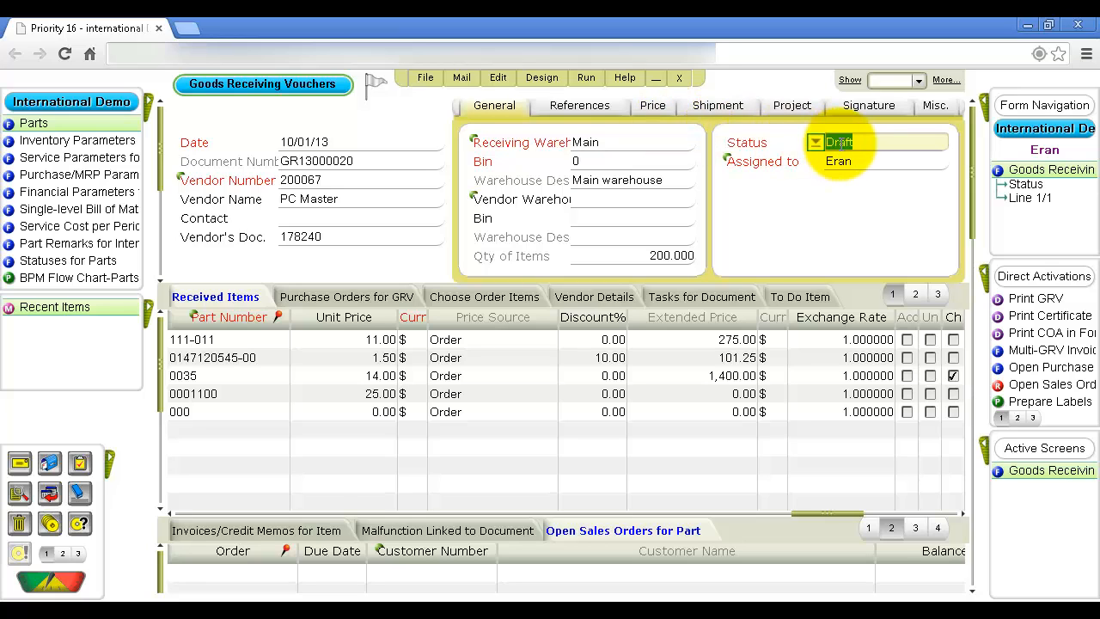
key(F6)
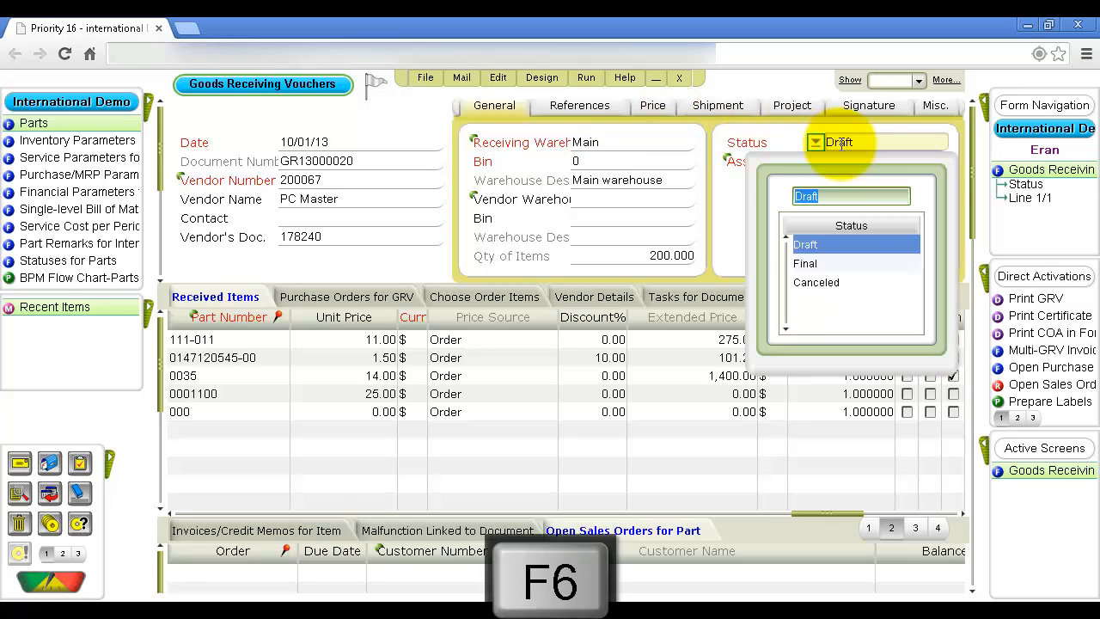
click(823, 263)
key(Page_Down)
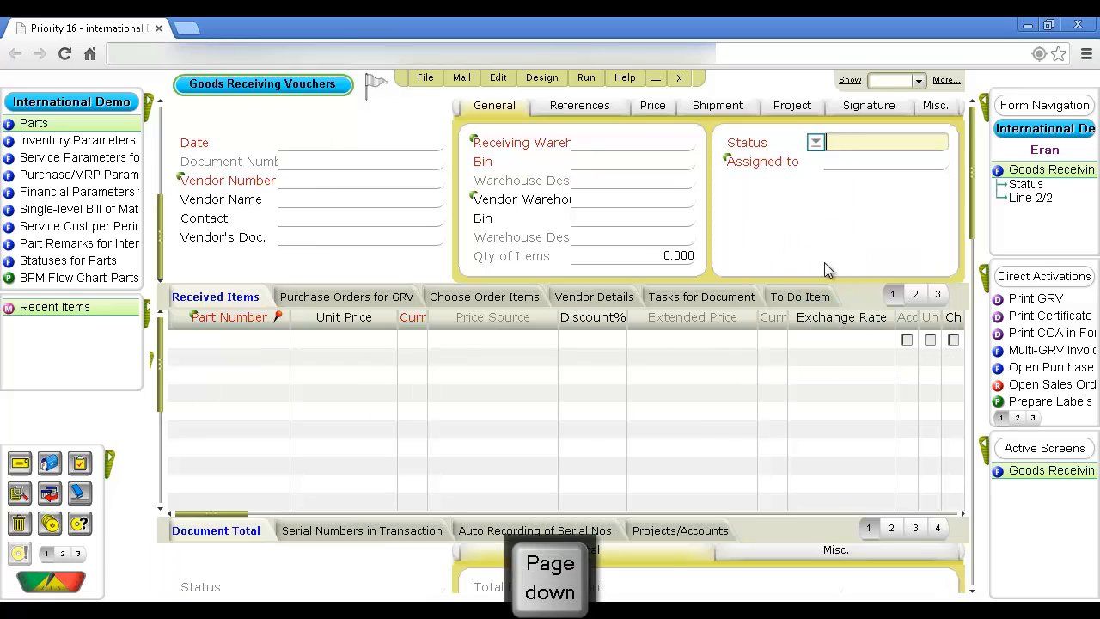
key(Page_Up)
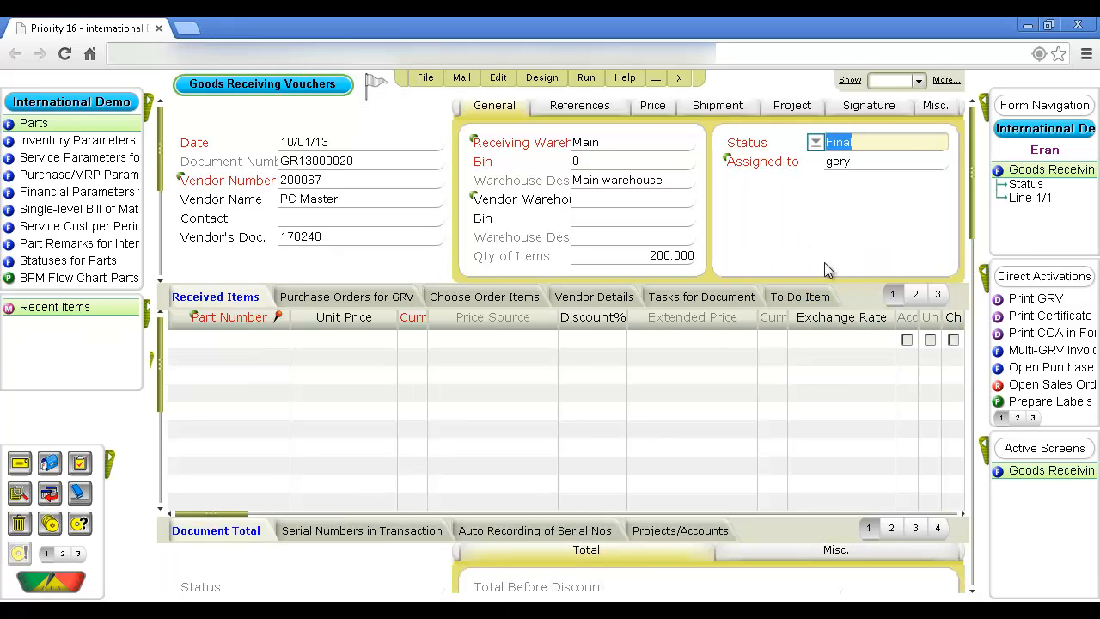
click(824, 263)
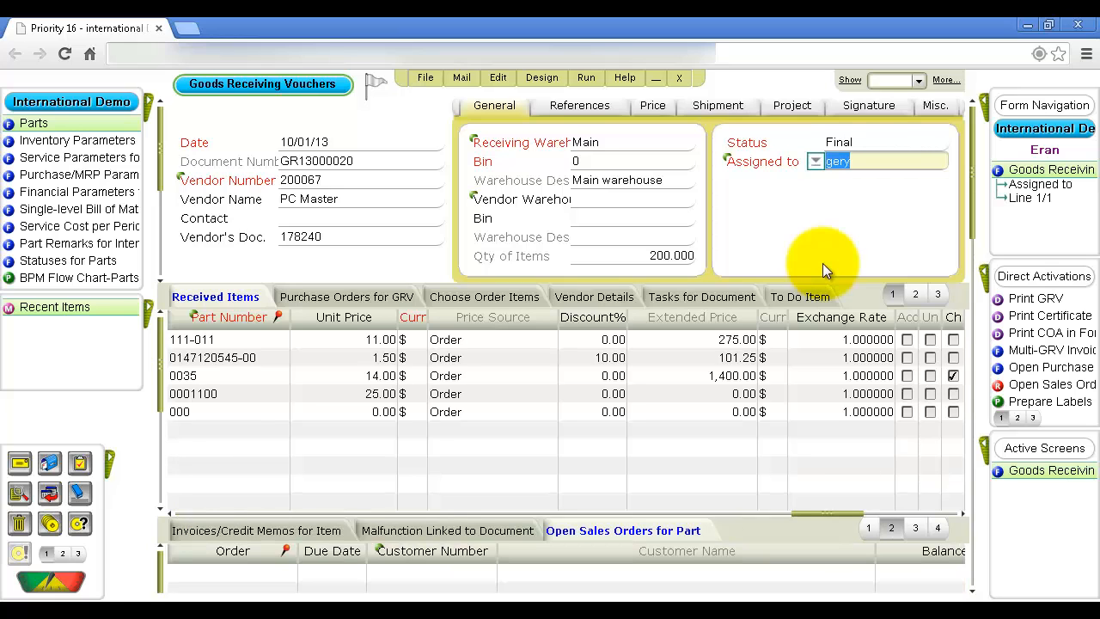
View the BPM flow chart for GRVs, close it and look over the voucher's direct activations, including label preparation for received items
click(985, 279)
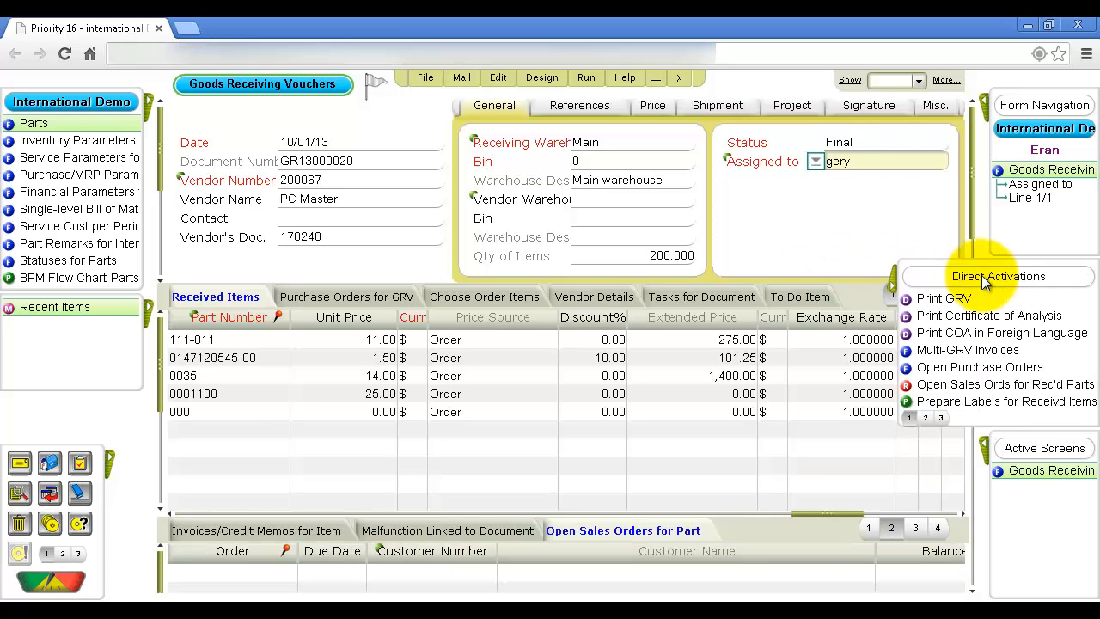
click(945, 419)
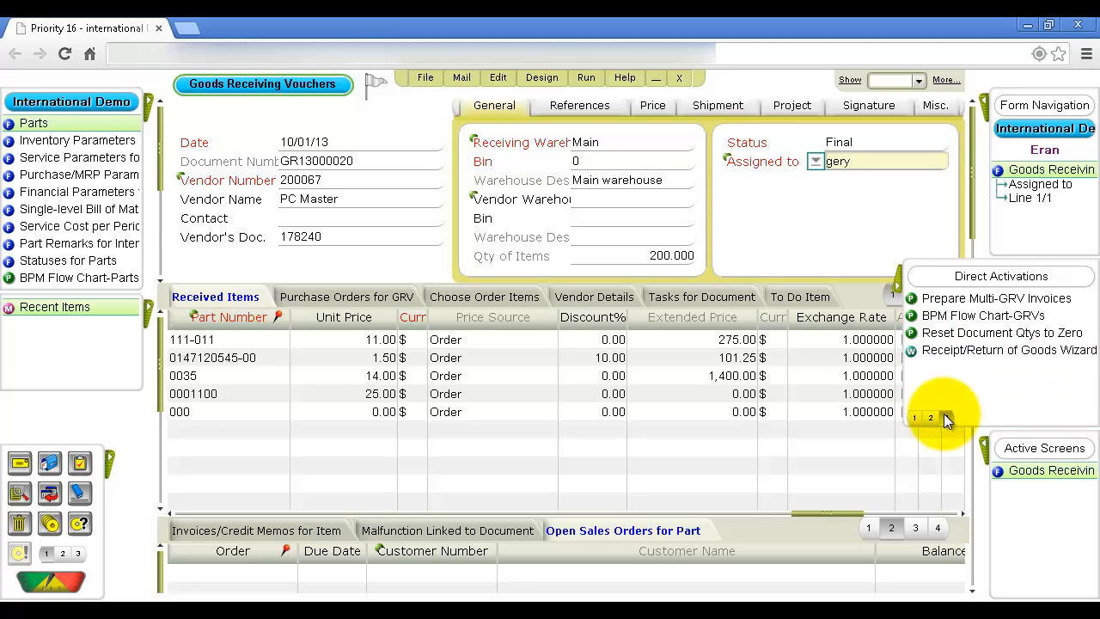
click(962, 316)
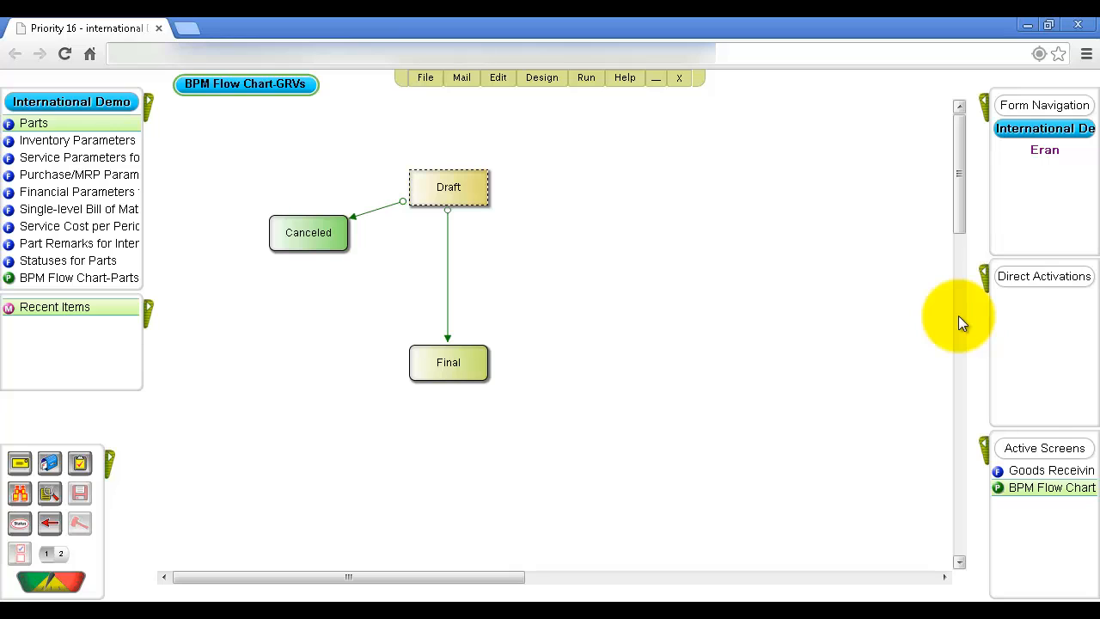
key(Escape)
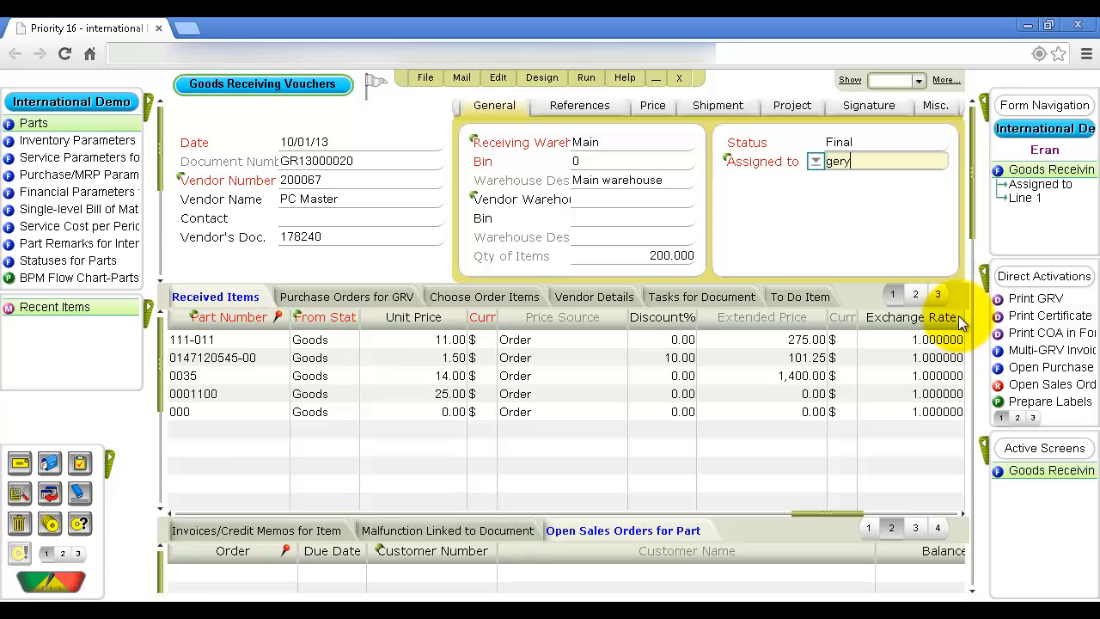
mouse_move(987, 283)
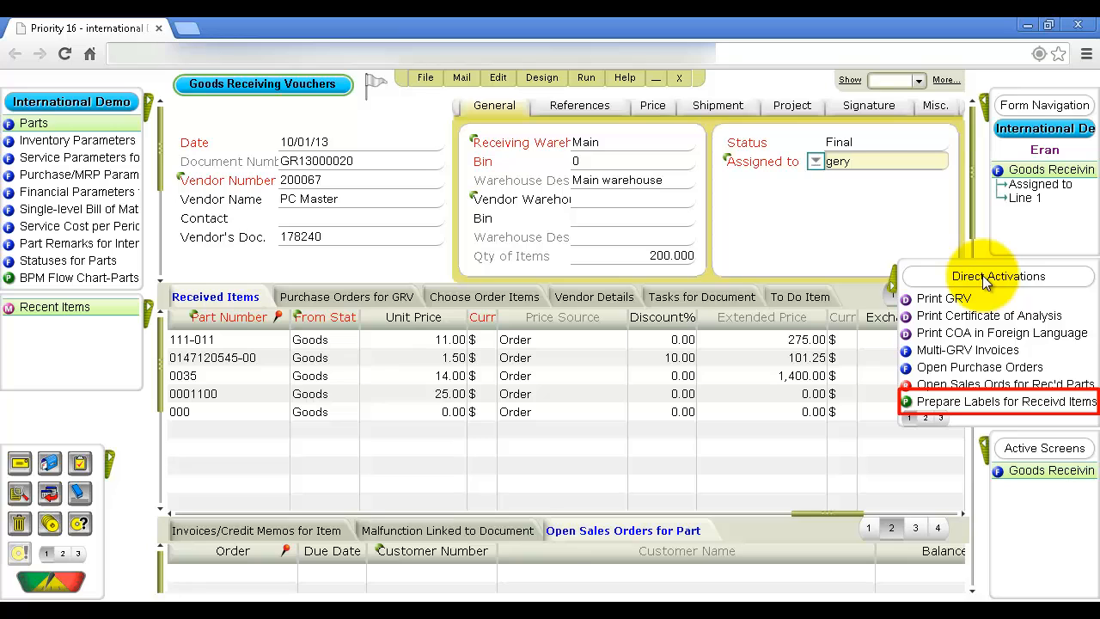
click(894, 285)
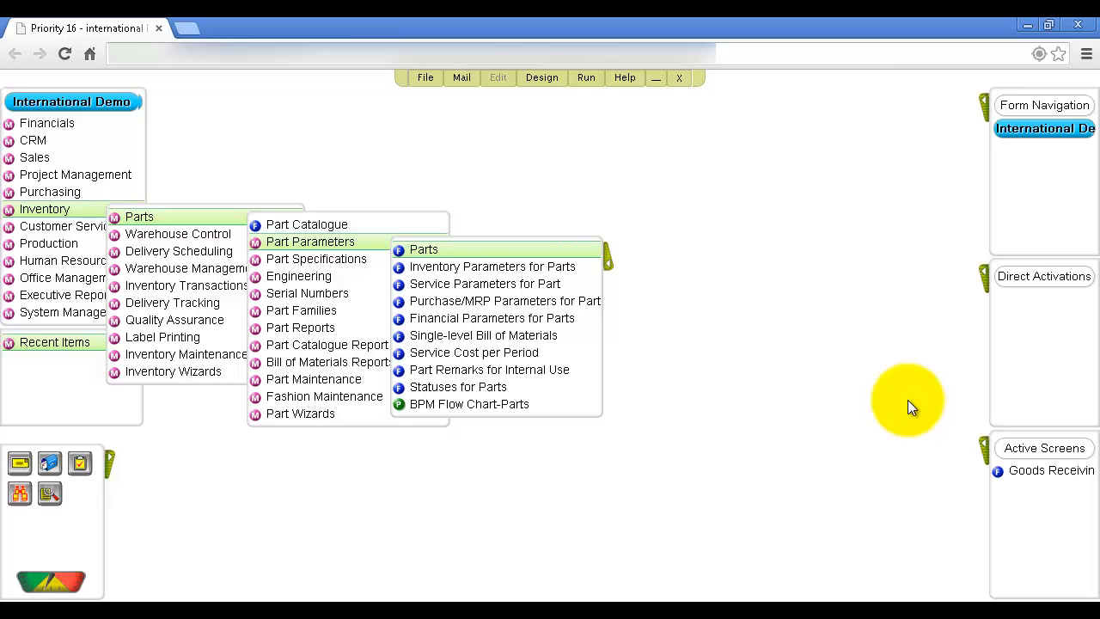
Open the Returns to Vendor form from the purchase inventory transactions
click(238, 295)
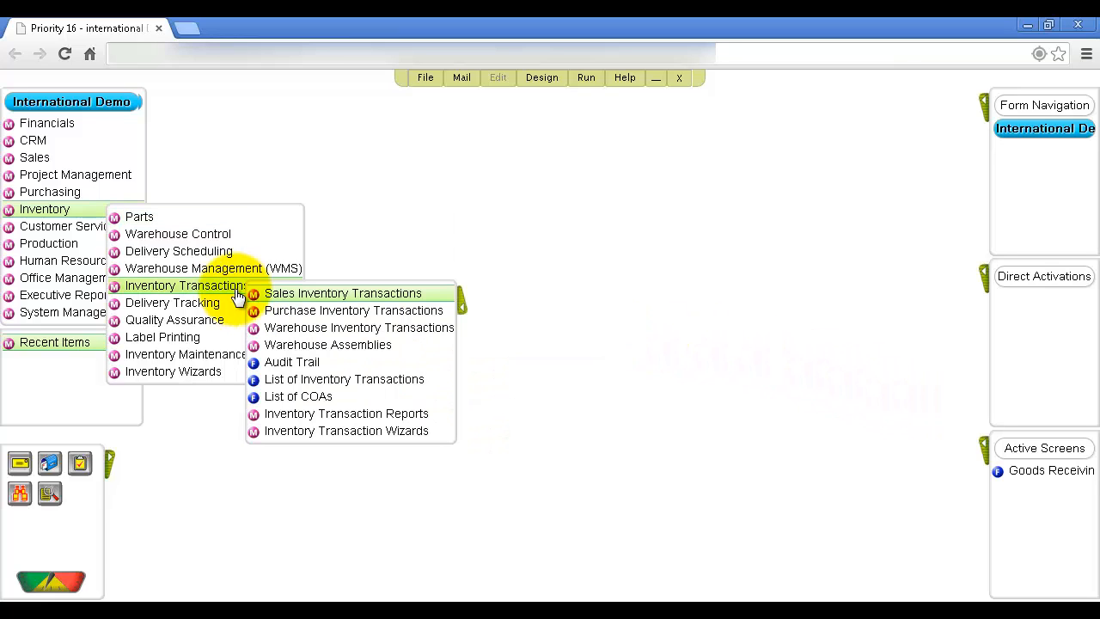
click(285, 314)
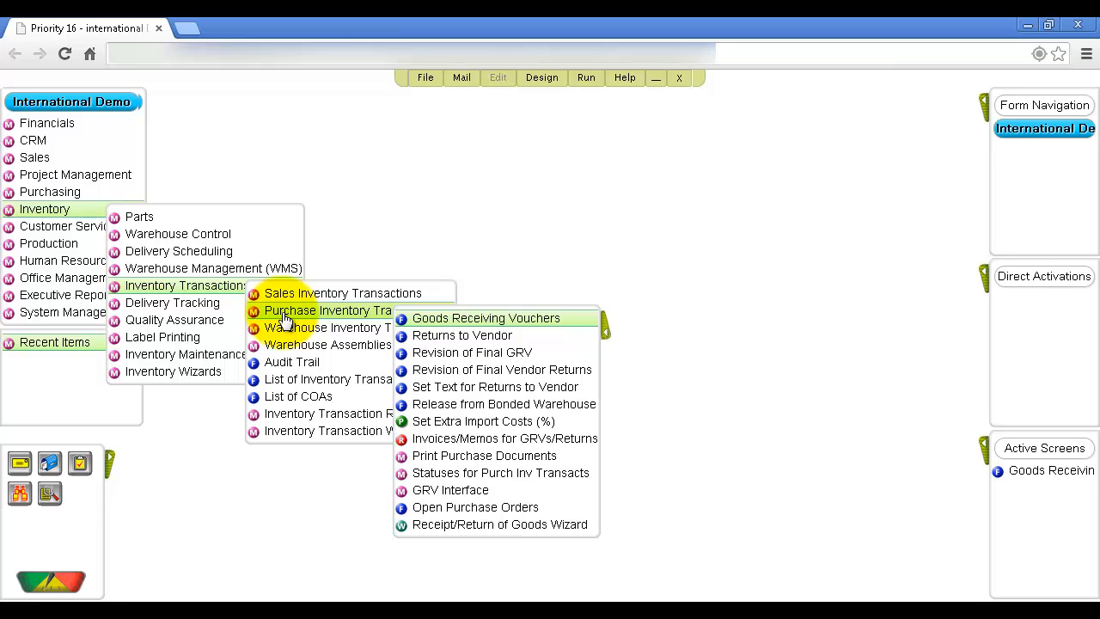
click(430, 336)
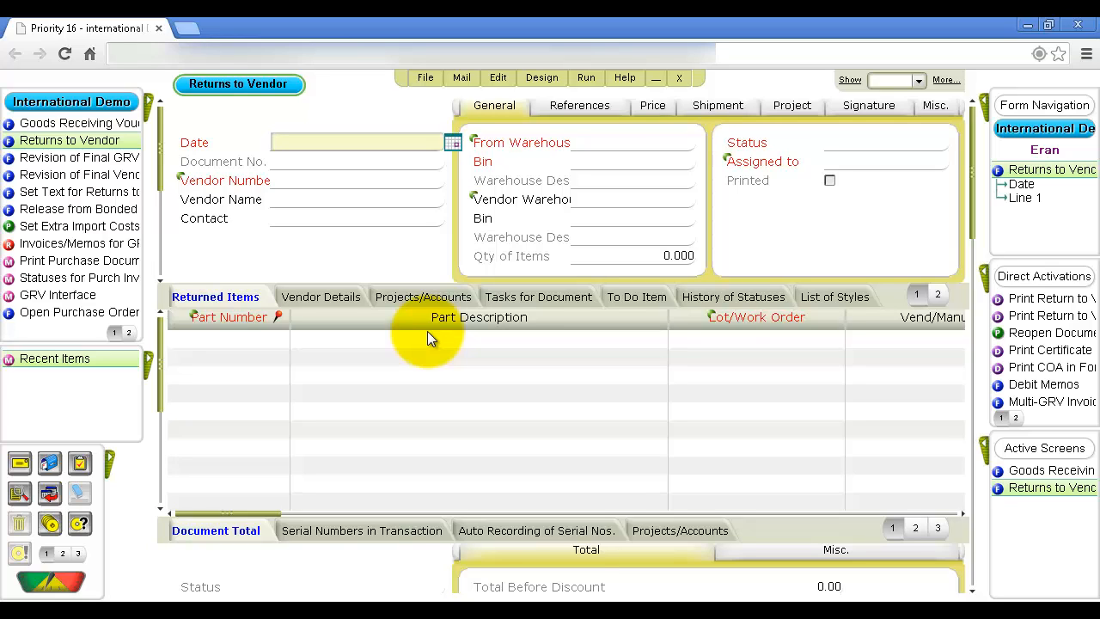
Start a vendor return dated 10/01/13 for vendor PC Master
text(10/01/13)
key(Tab)
key(F6)
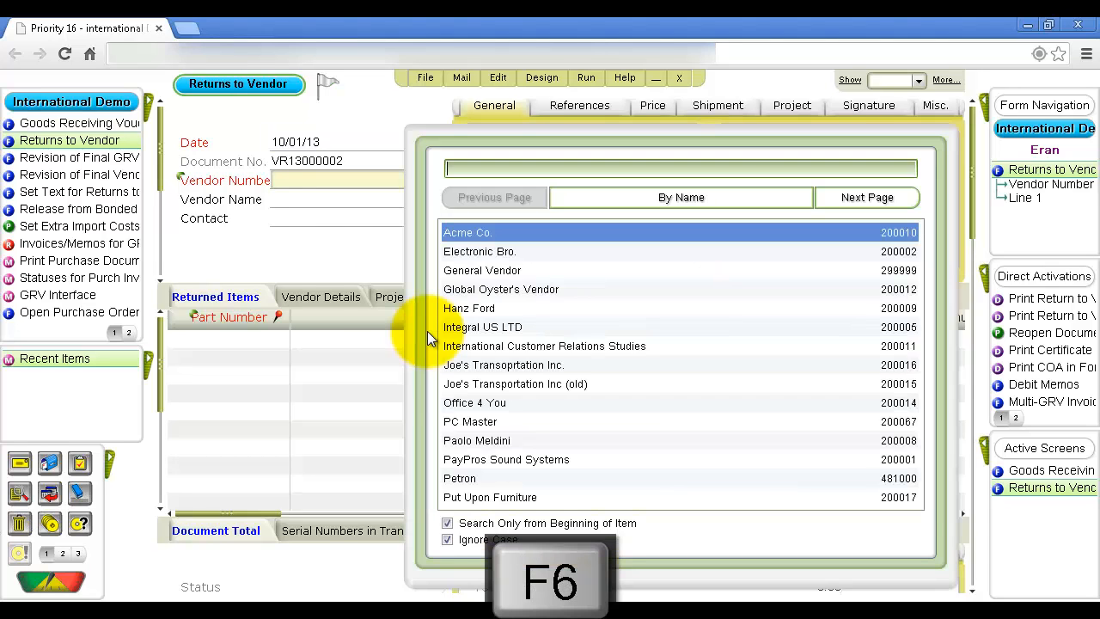
click(471, 421)
key(Tab)
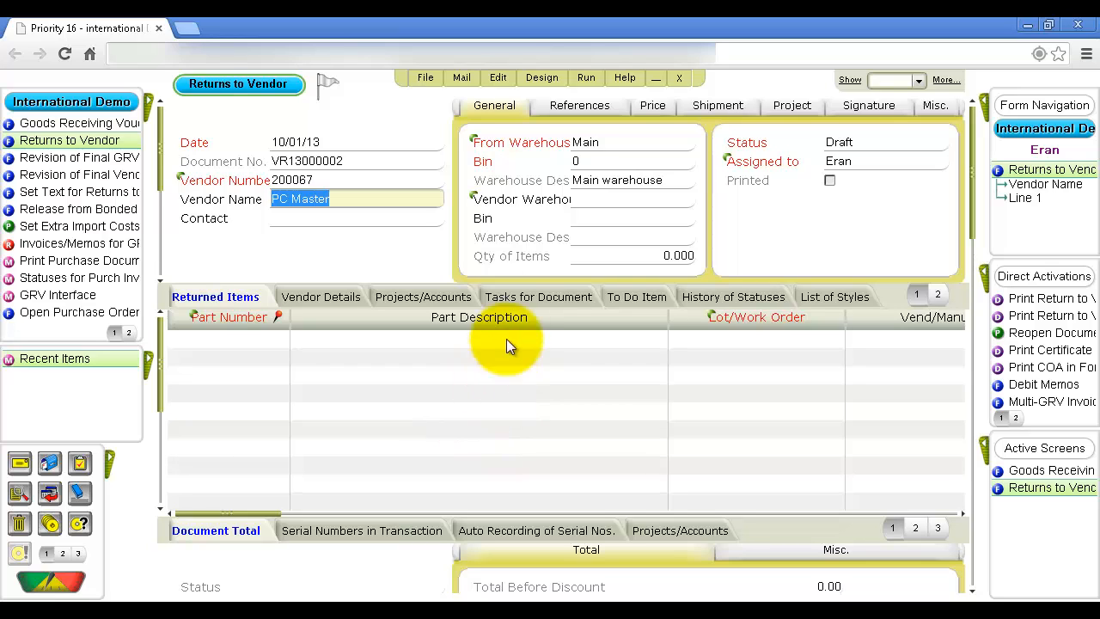
Reference goods receiving voucher GR13000020 in the GRV field of the vendor return
click(568, 114)
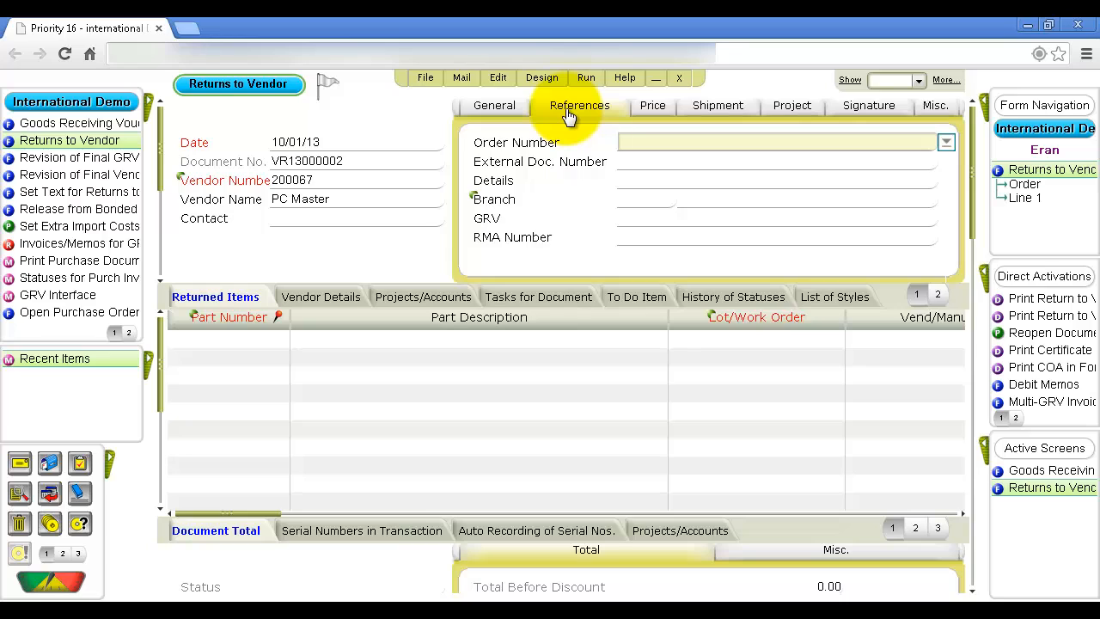
click(634, 219)
text(GR)
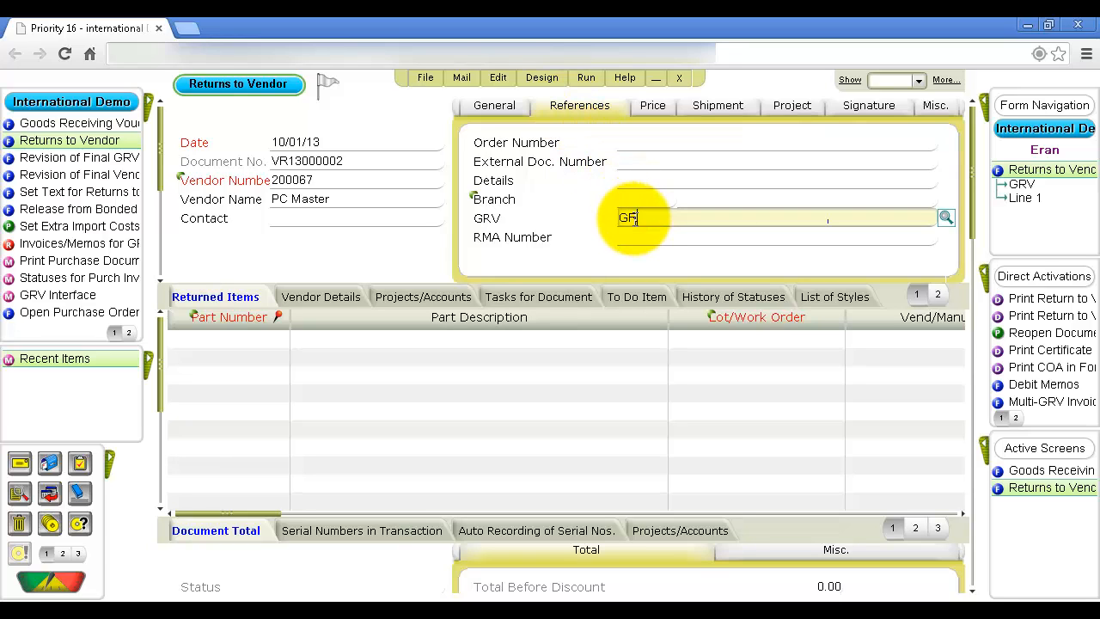
text(13000020)
key(Tab)
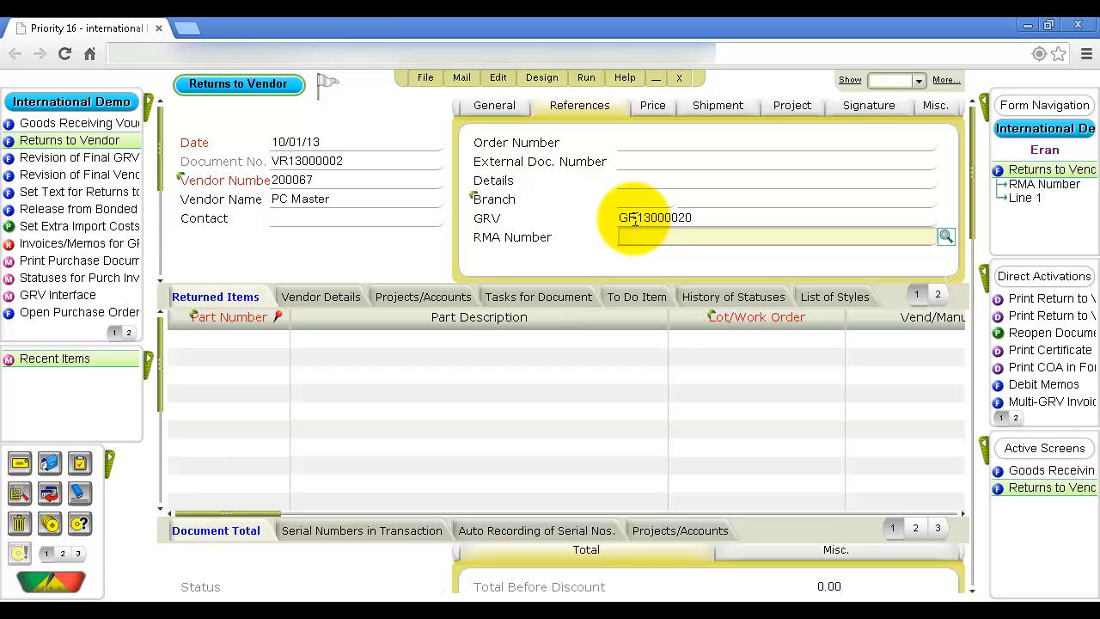
click(649, 112)
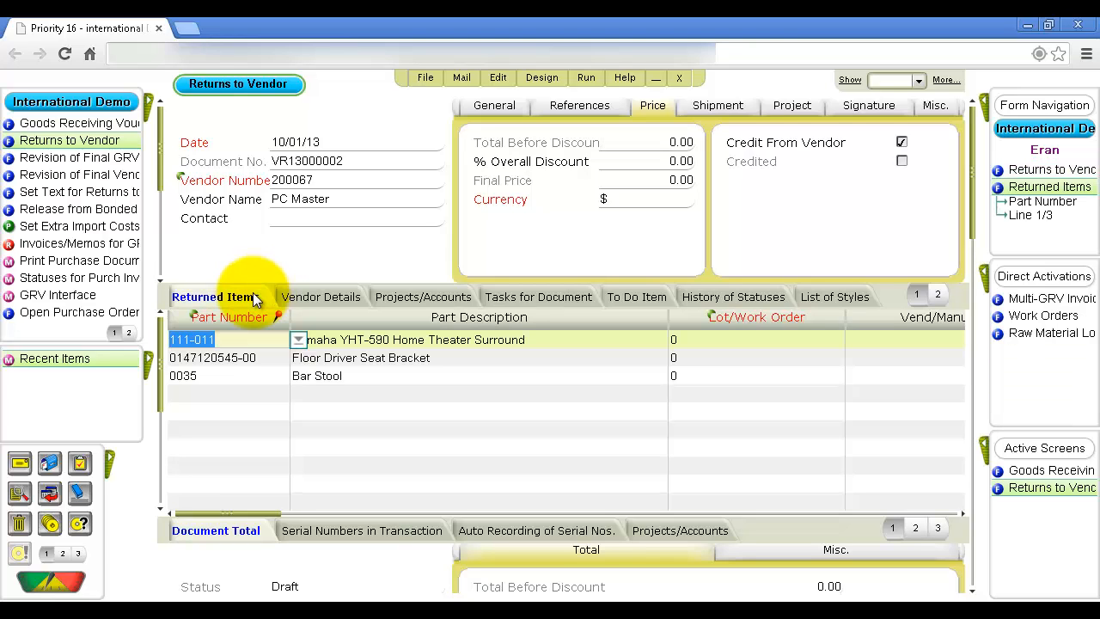
key(ctrl+Delete)
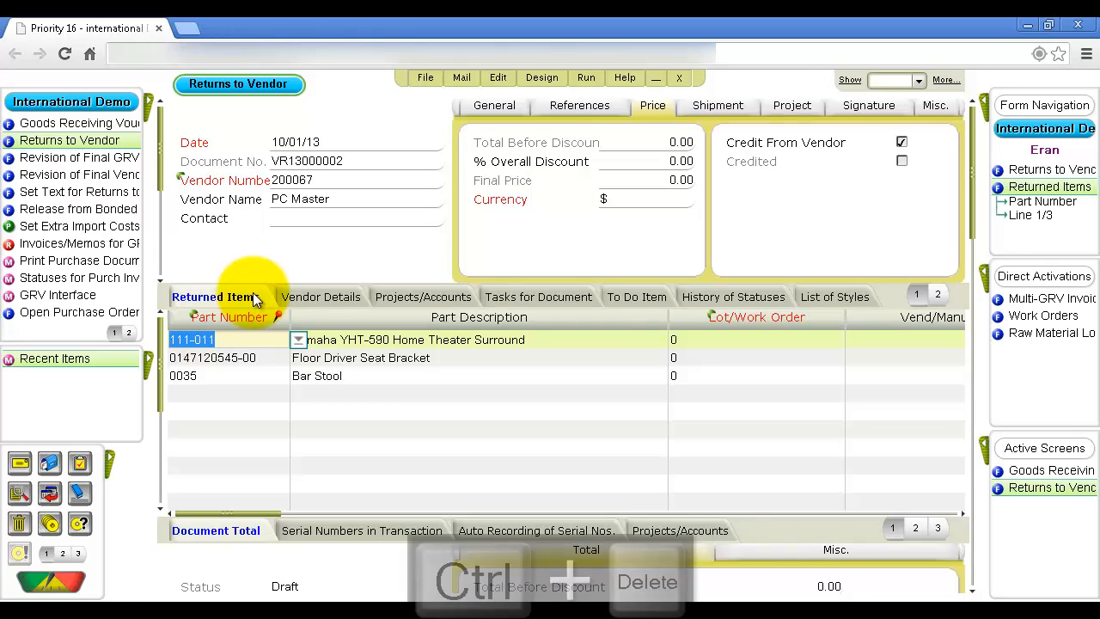
key(Return)
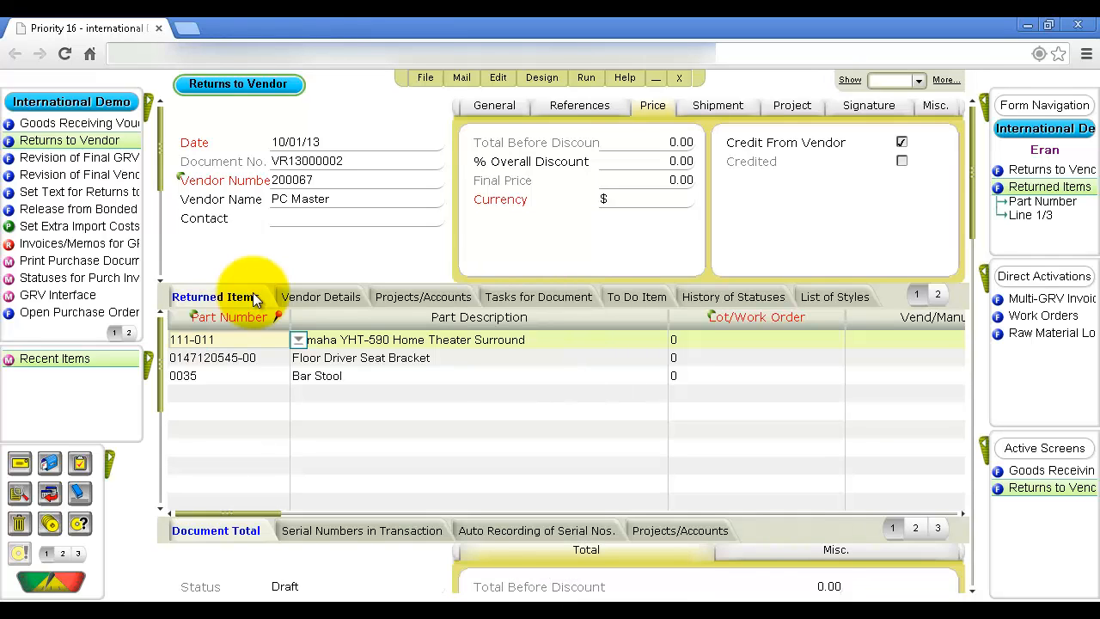
key(ctrl+Delete)
key(Return)
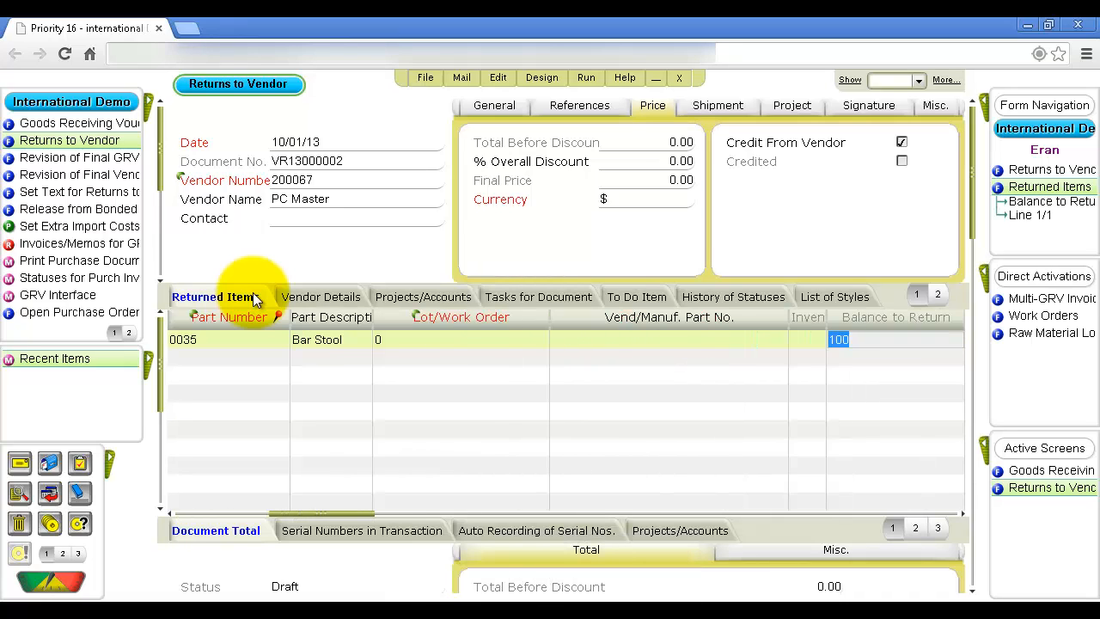
Flag part 0035's returned line to return its full balance, giving a quantity of 100
key(shift+Tab)
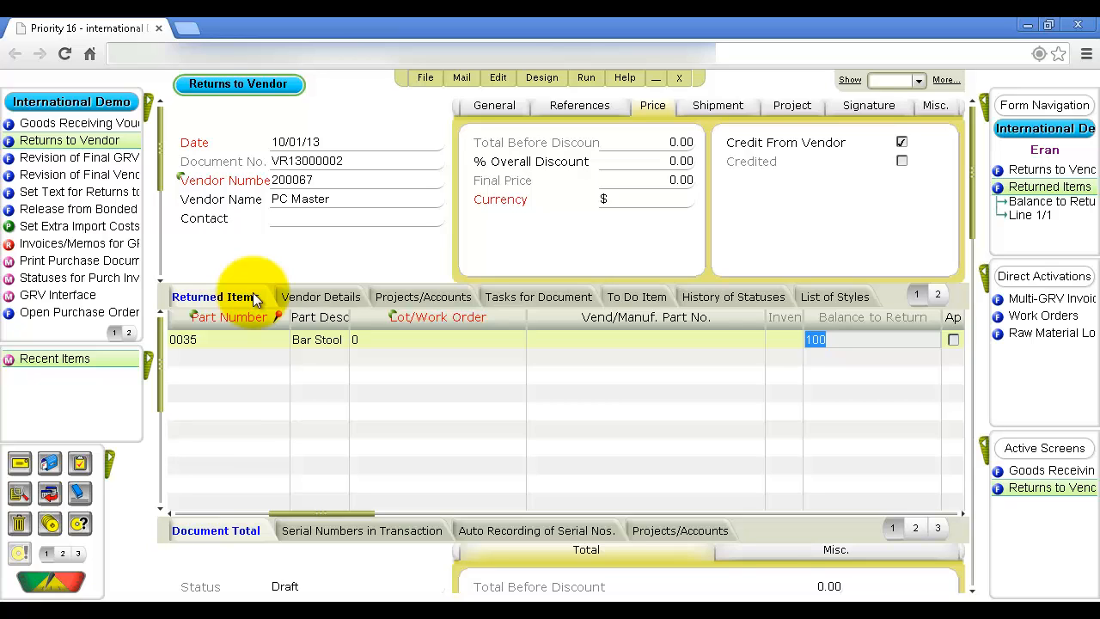
click(954, 339)
key(Tab)
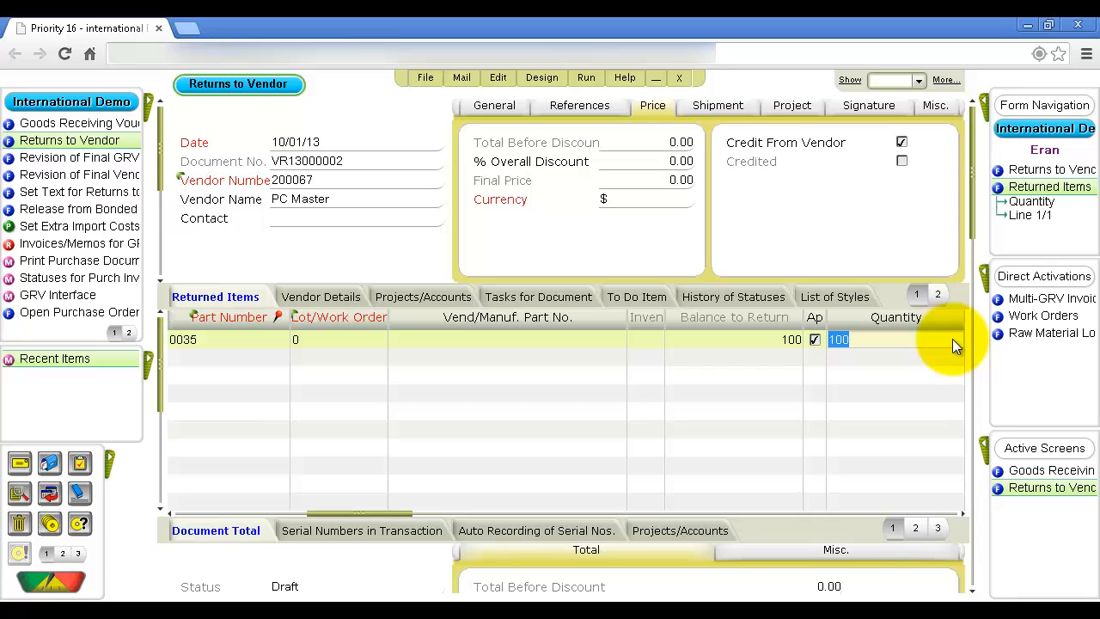
Review the revision, status, factory quantity, packing, bar code and order fields of part 0035's returned line
key(Tab)
key(Tab)
key(Tab)
key(Tab)
key(Tab)
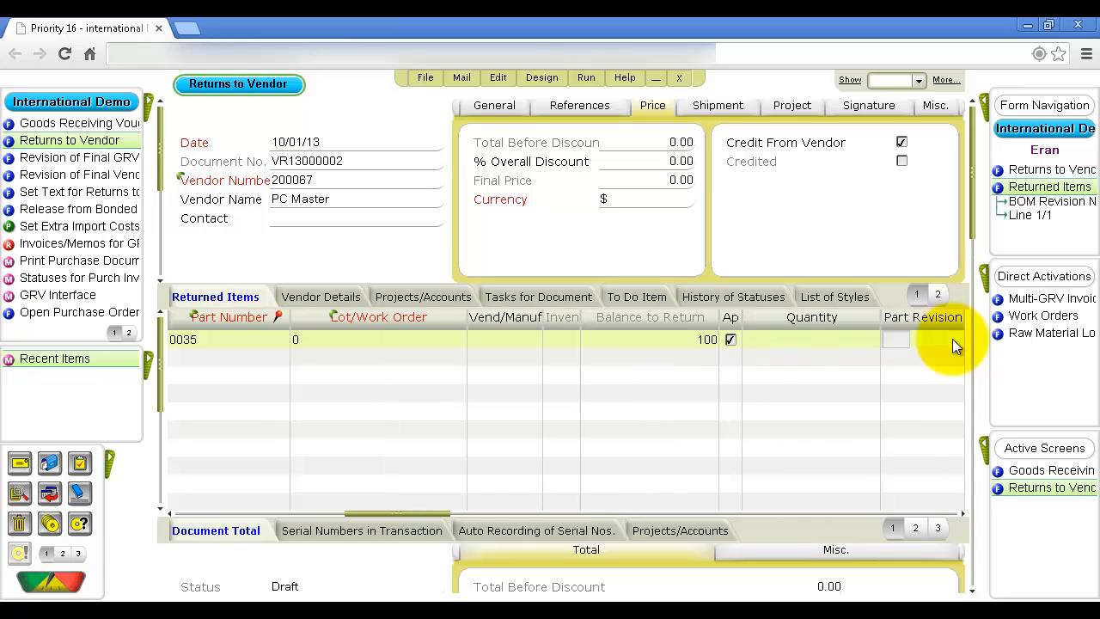
key(Tab)
key(Tab)
key(Tab)
key(Tab)
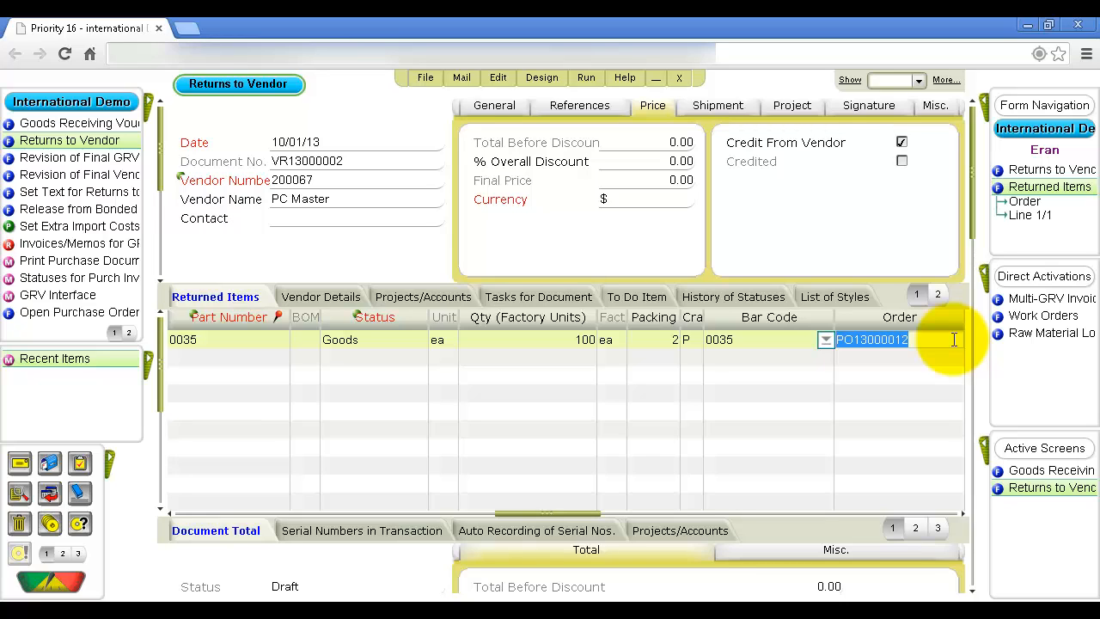
Review the order line, operation, warehouse, bin, credit, budget item and profit/cost center fields of part 0035's returned line
key(Tab)
key(Tab)
key(Tab)
key(Tab)
key(Tab)
key(Tab)
key(Tab)
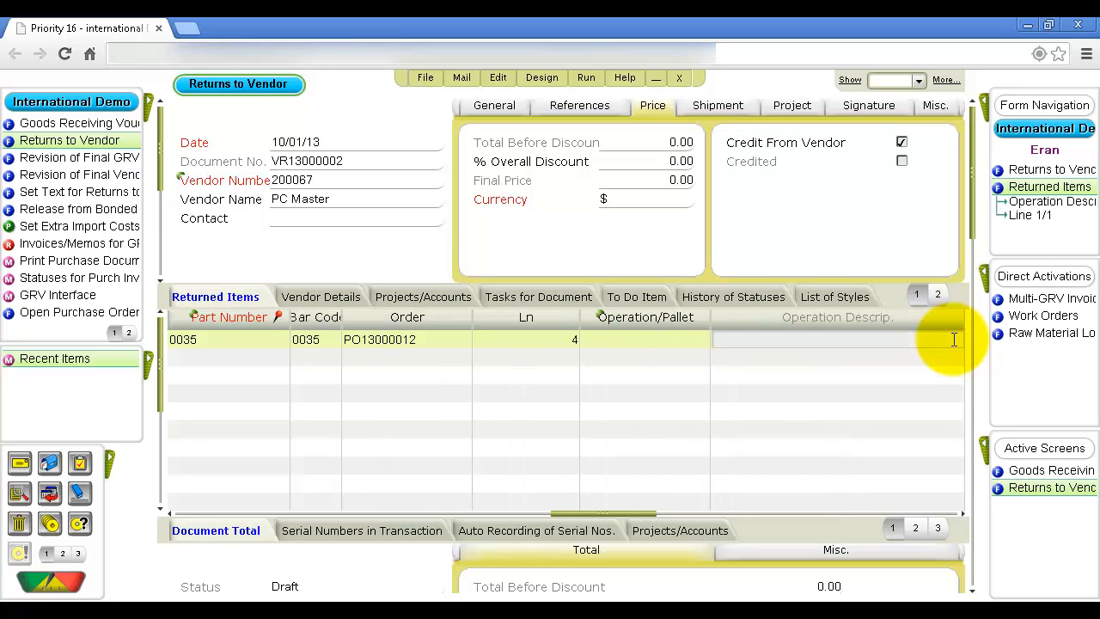
key(Tab)
key(Tab)
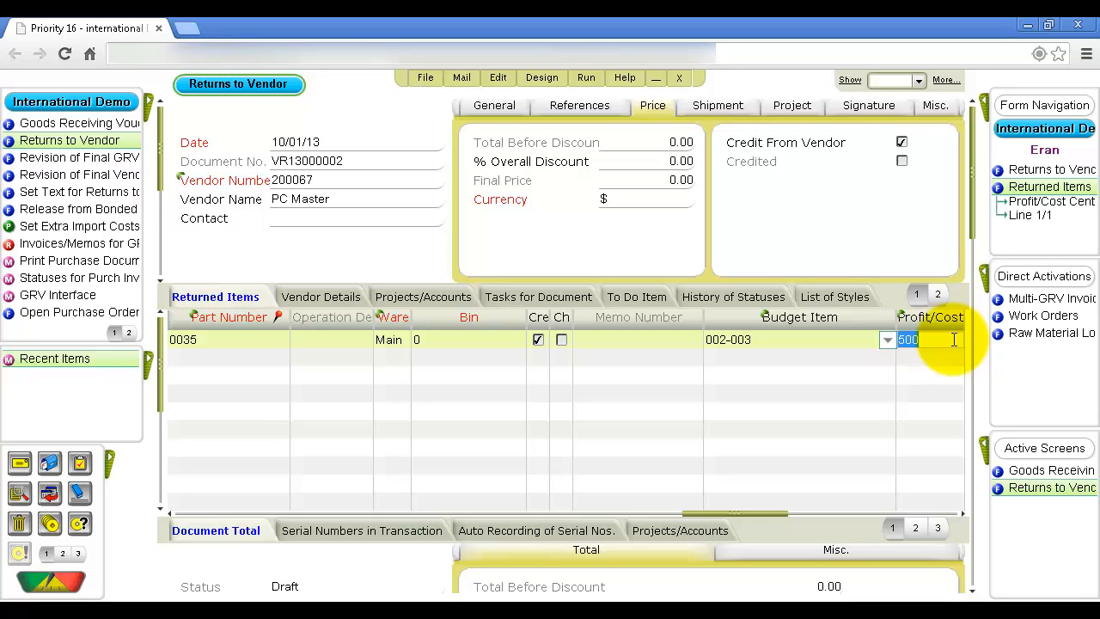
Change the status of the PC Master vendor return to Final
key(Escape)
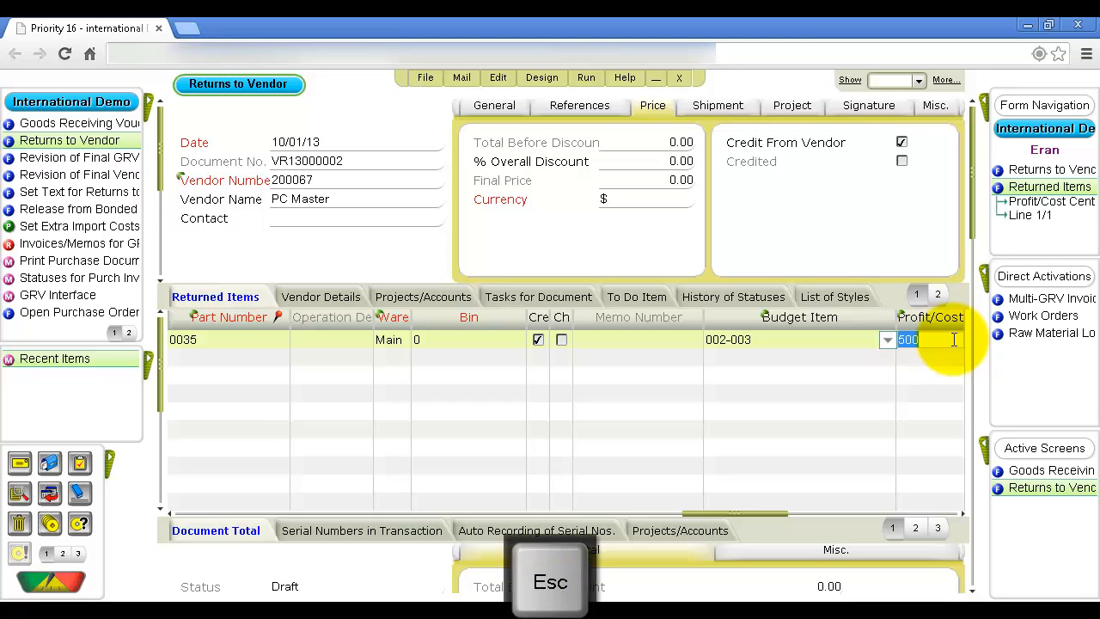
click(494, 105)
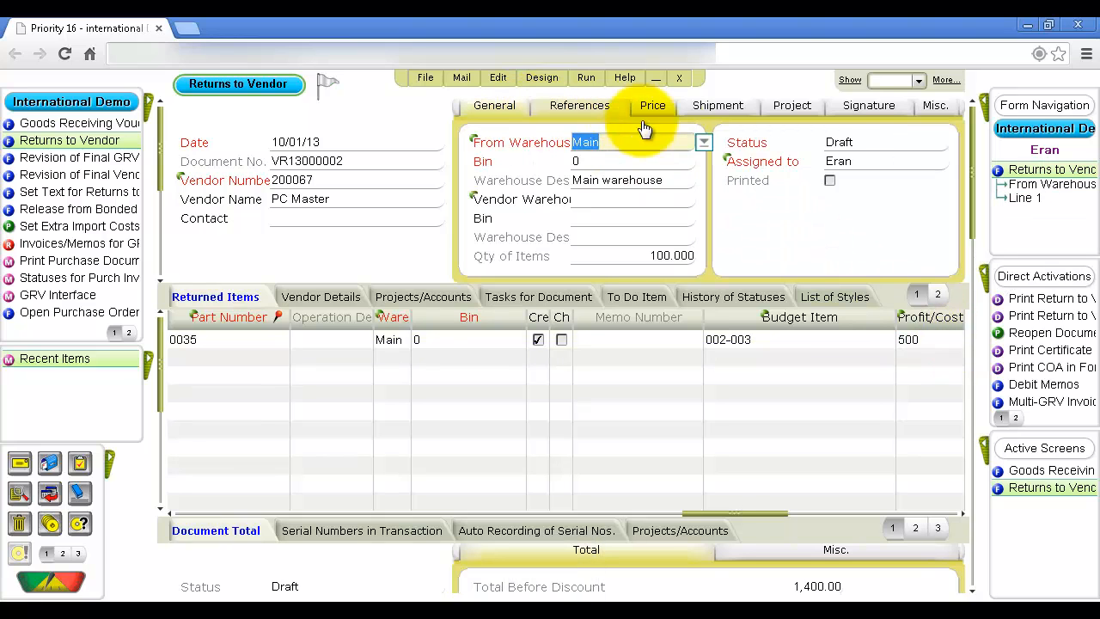
click(843, 142)
key(F6)
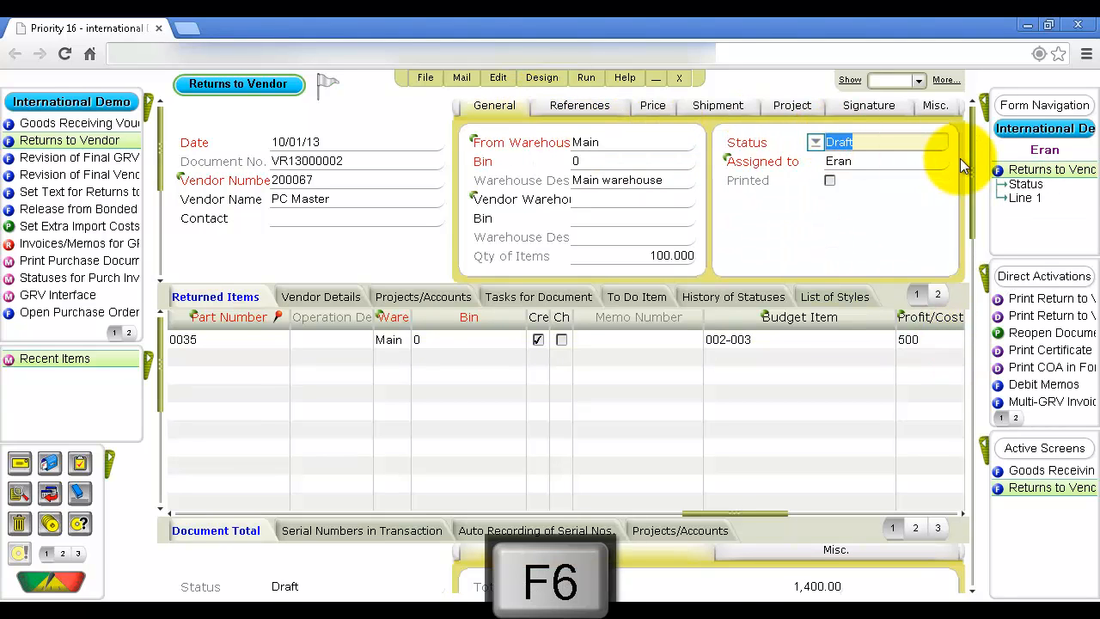
click(861, 264)
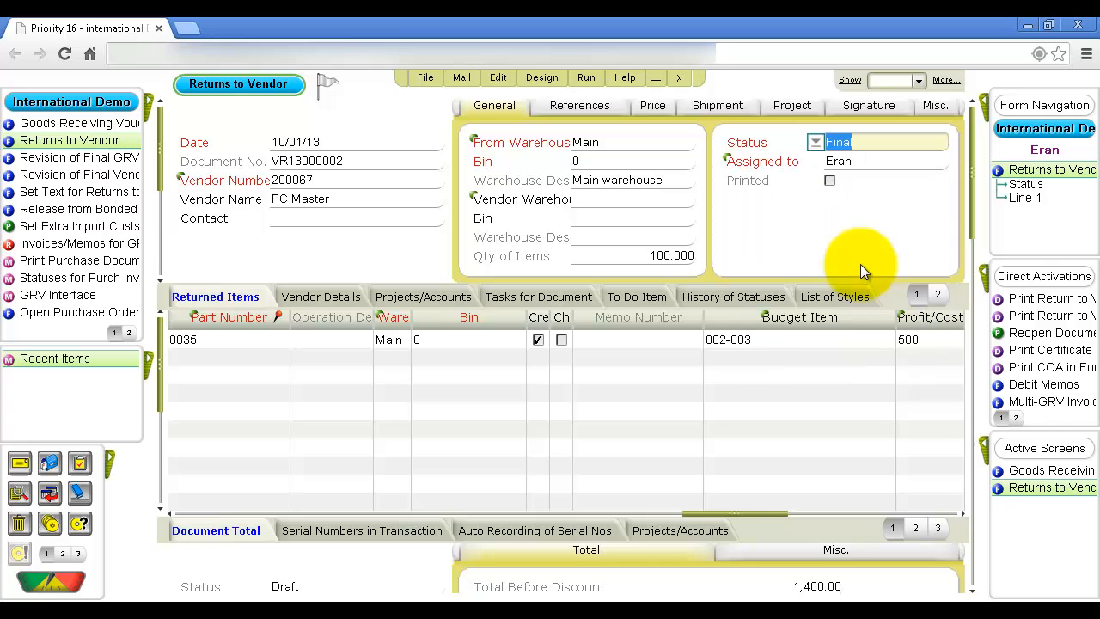
key(Tab)
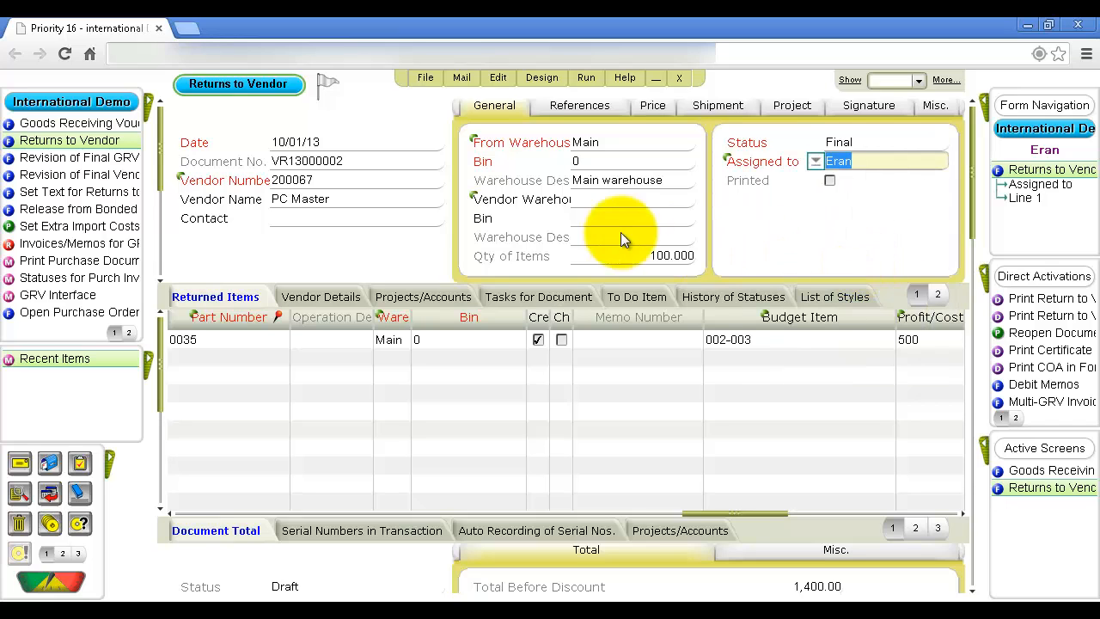
click(151, 103)
click(153, 103)
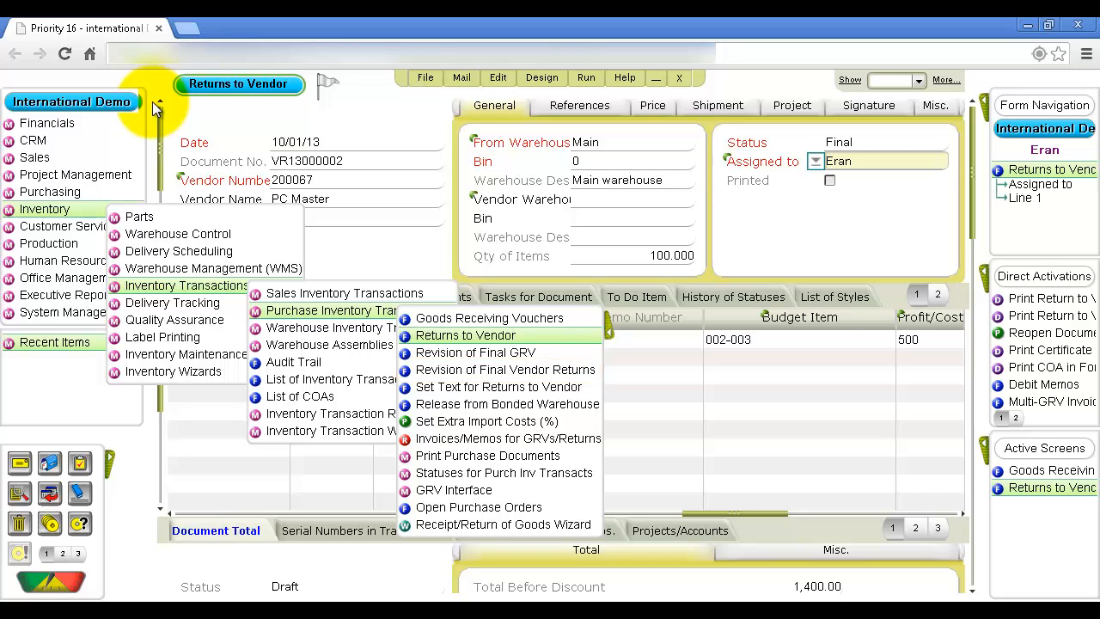
click(600, 334)
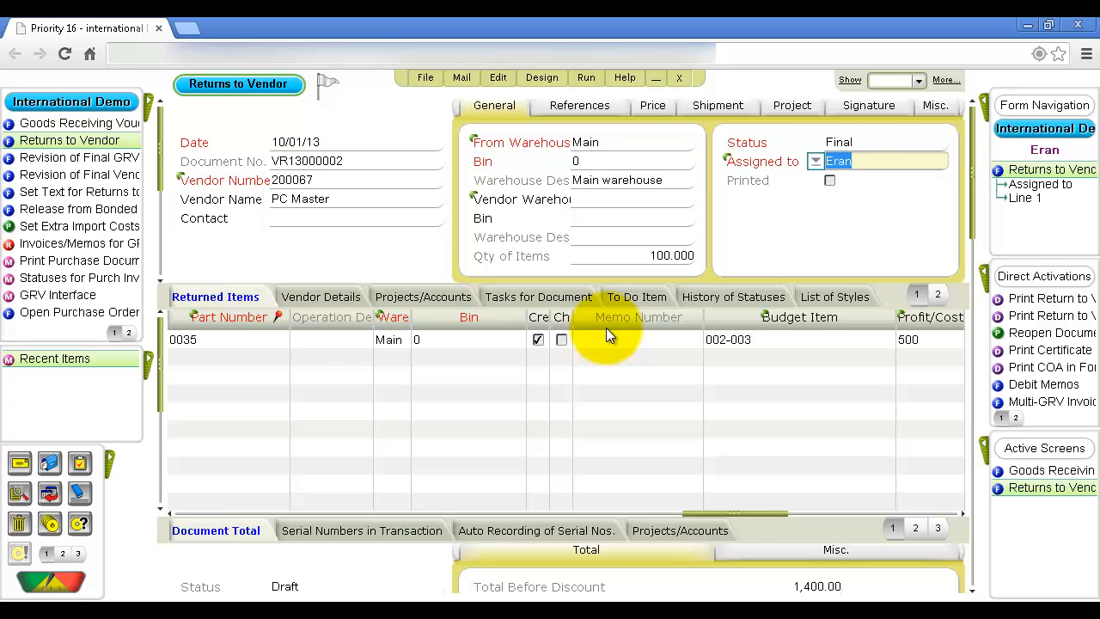
click(984, 279)
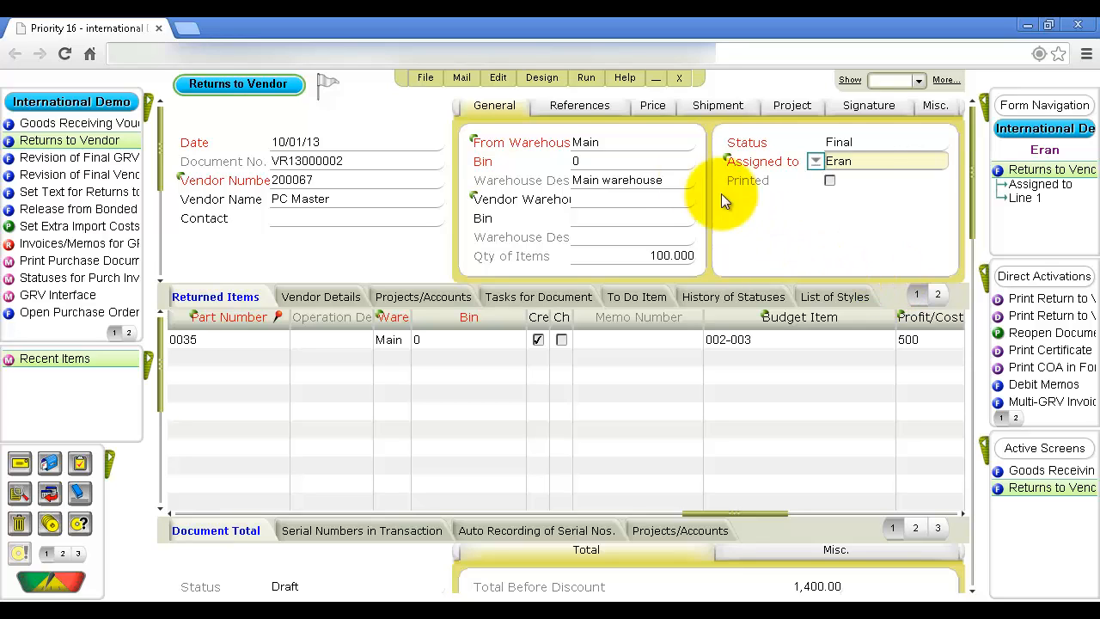
Run the detailed Goods Received from Vendors report from the saved July 21 version and look through it
click(155, 107)
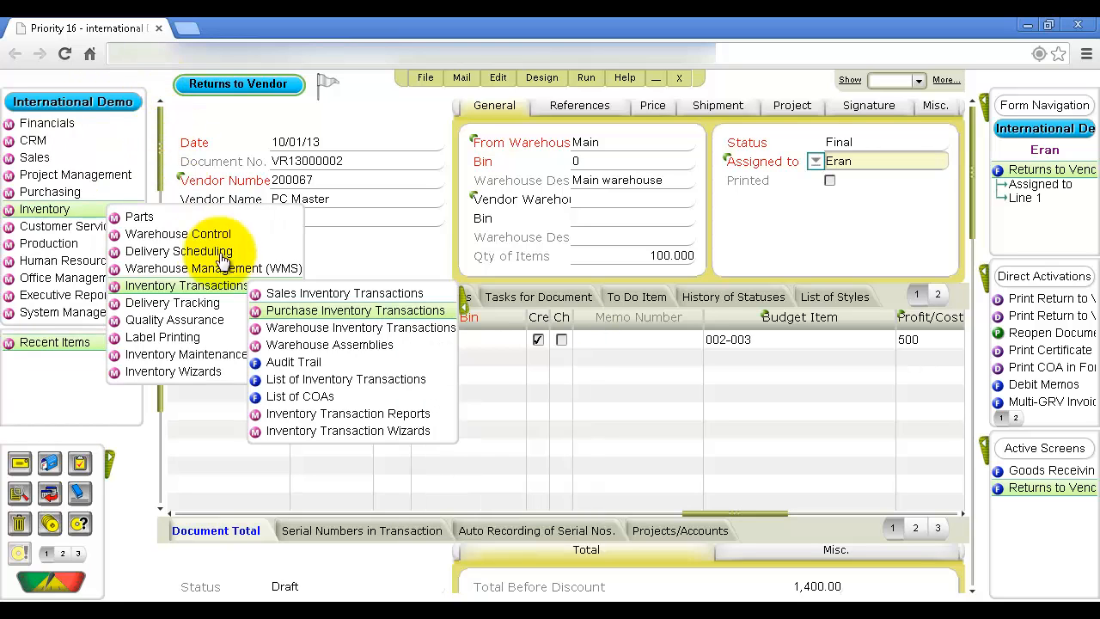
mouse_move(378, 414)
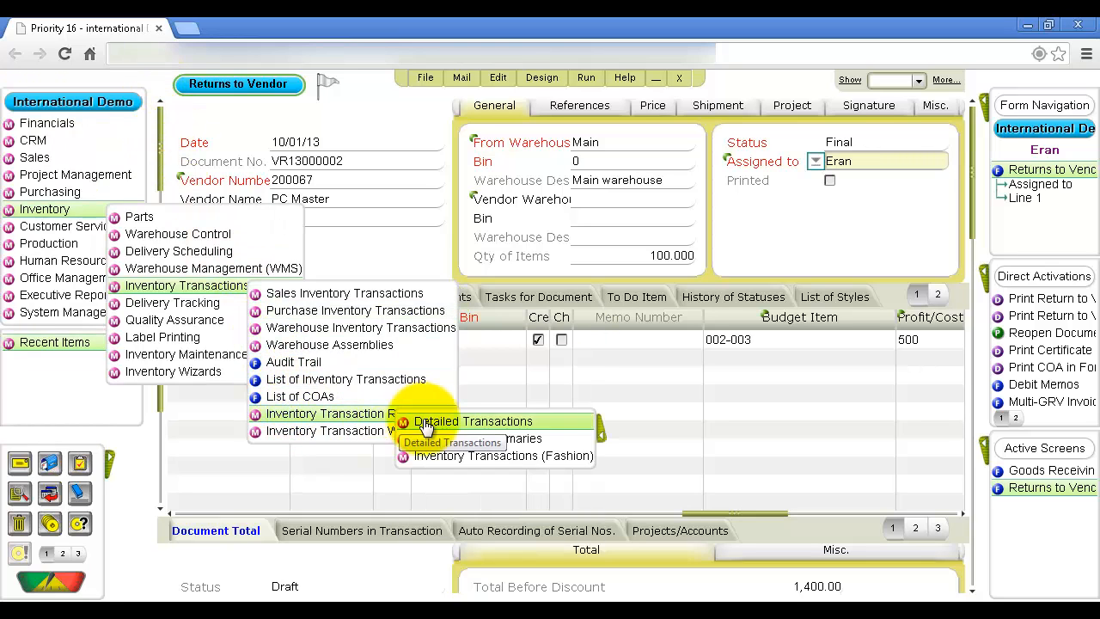
mouse_move(440, 428)
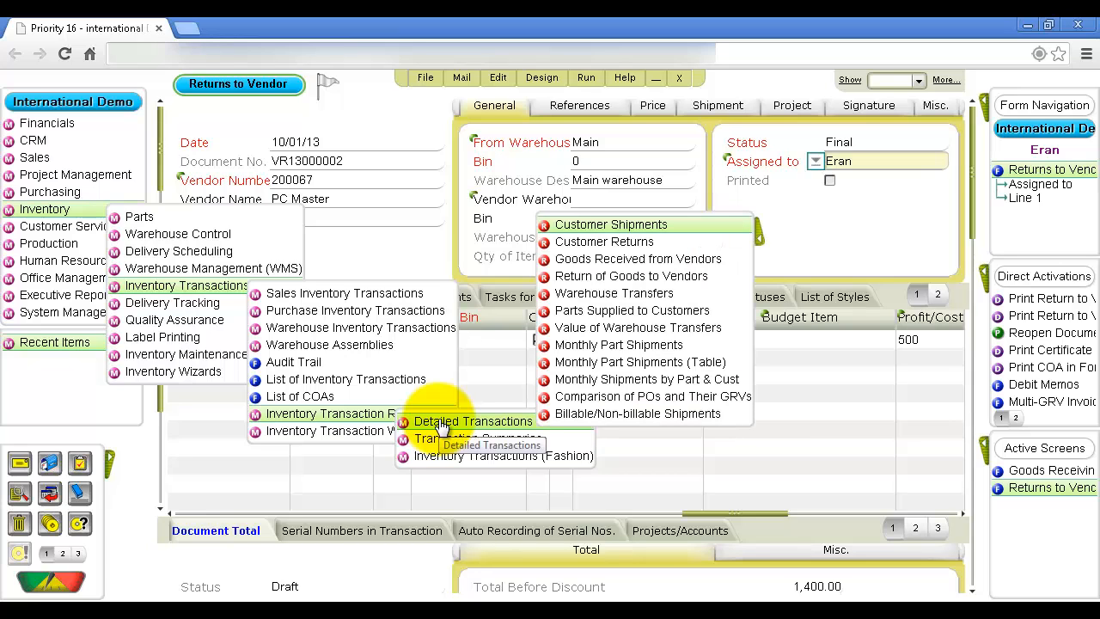
click(582, 262)
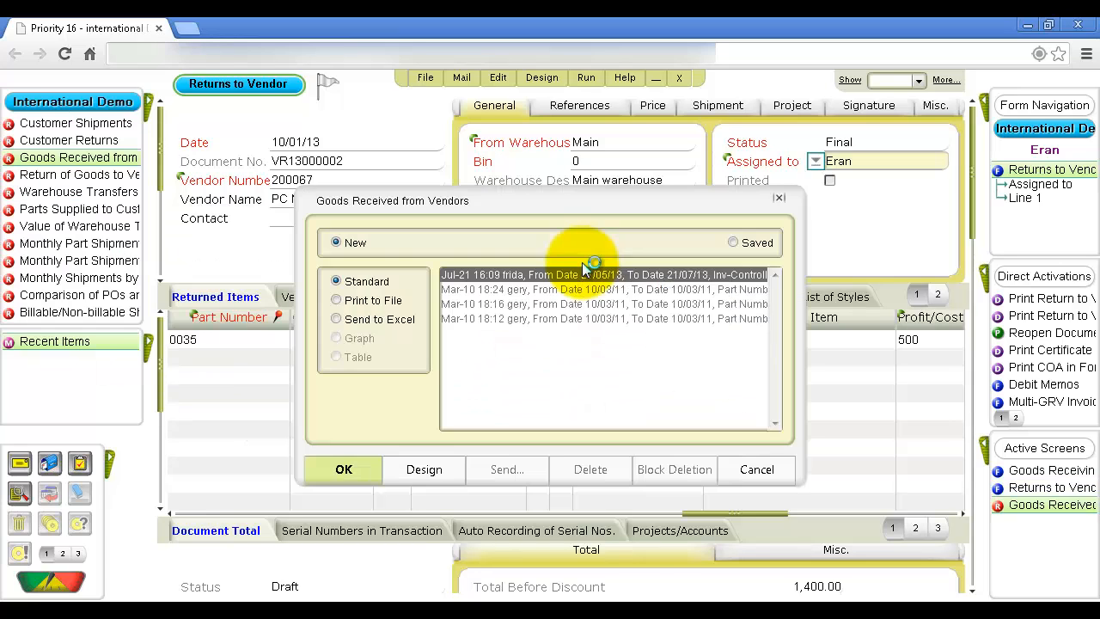
click(731, 243)
click(351, 467)
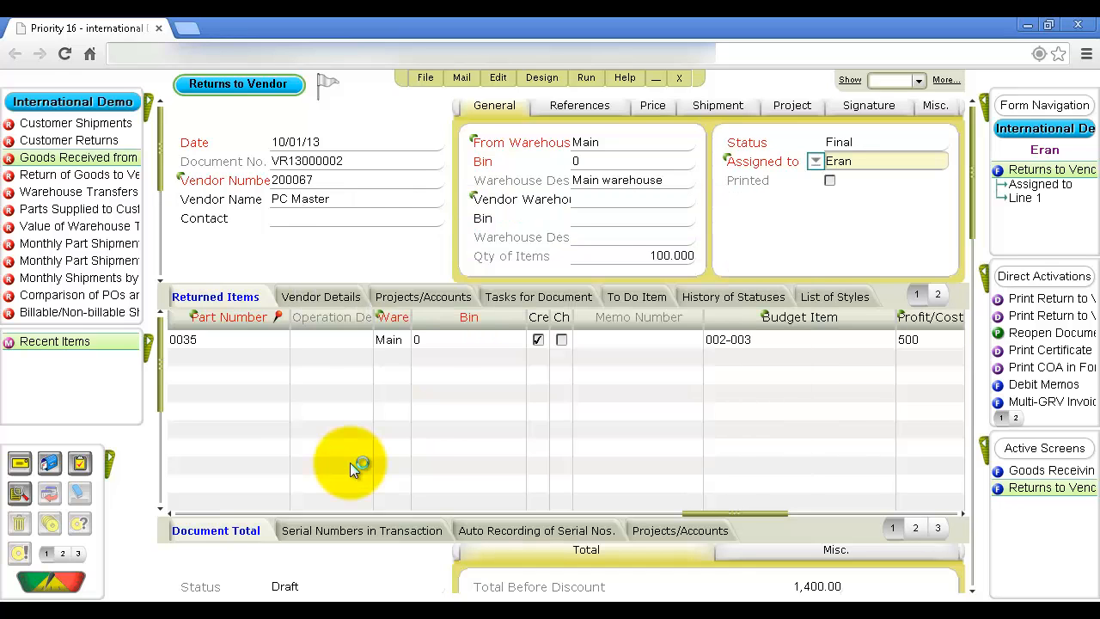
scroll(350, 463, down, 1)
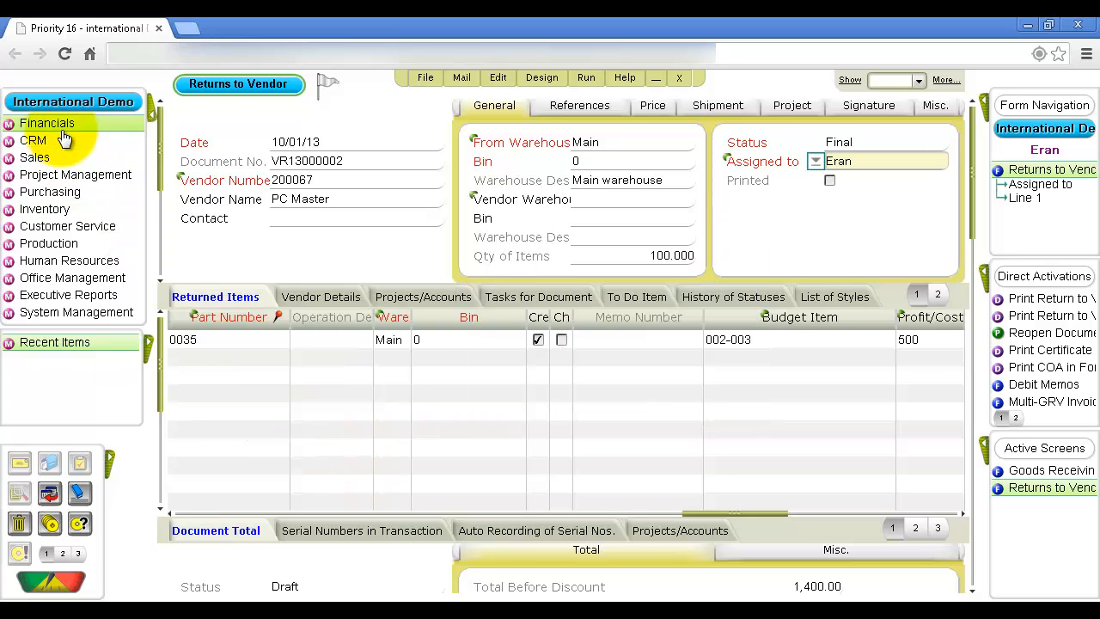
Locate the Unbilled GRVs report among the Accounts Payable aging and open invoices reports
mouse_move(60, 125)
mouse_move(172, 147)
mouse_move(297, 211)
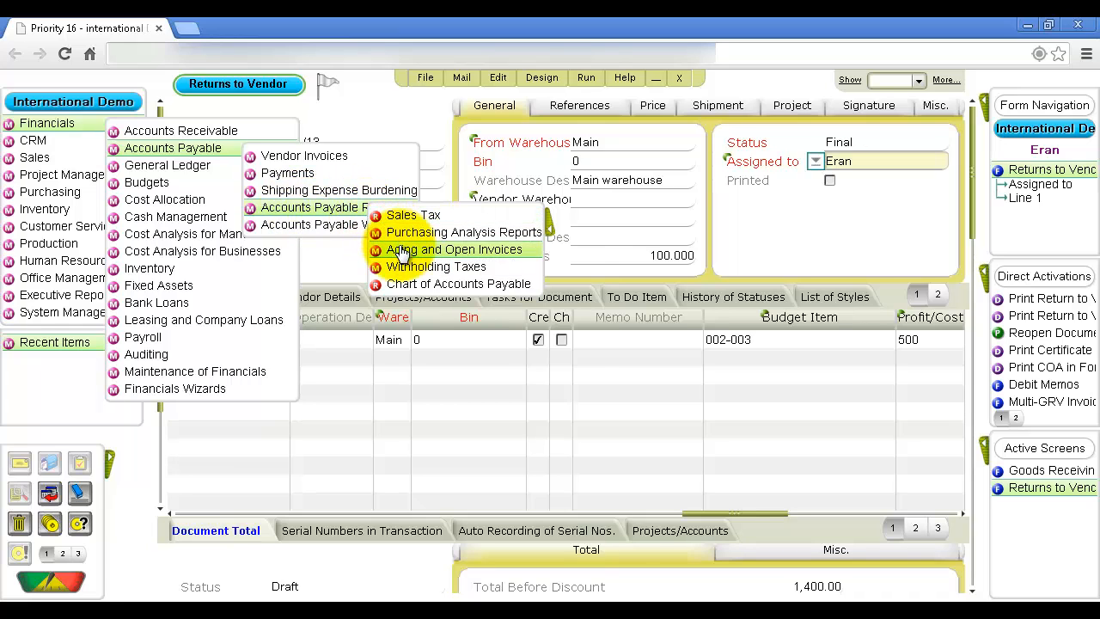
mouse_move(402, 254)
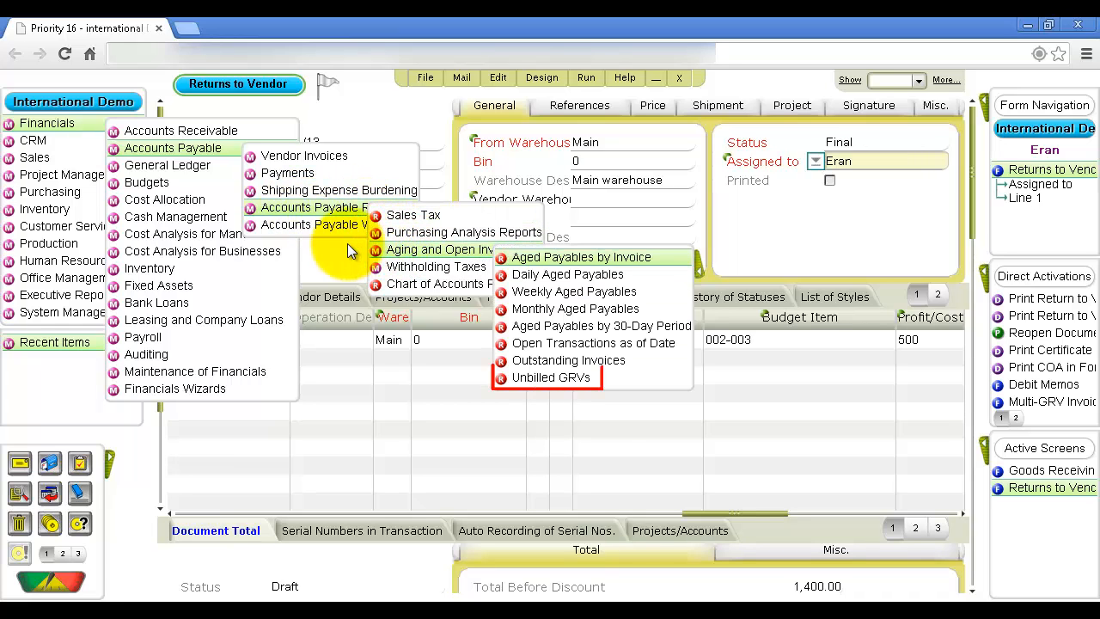